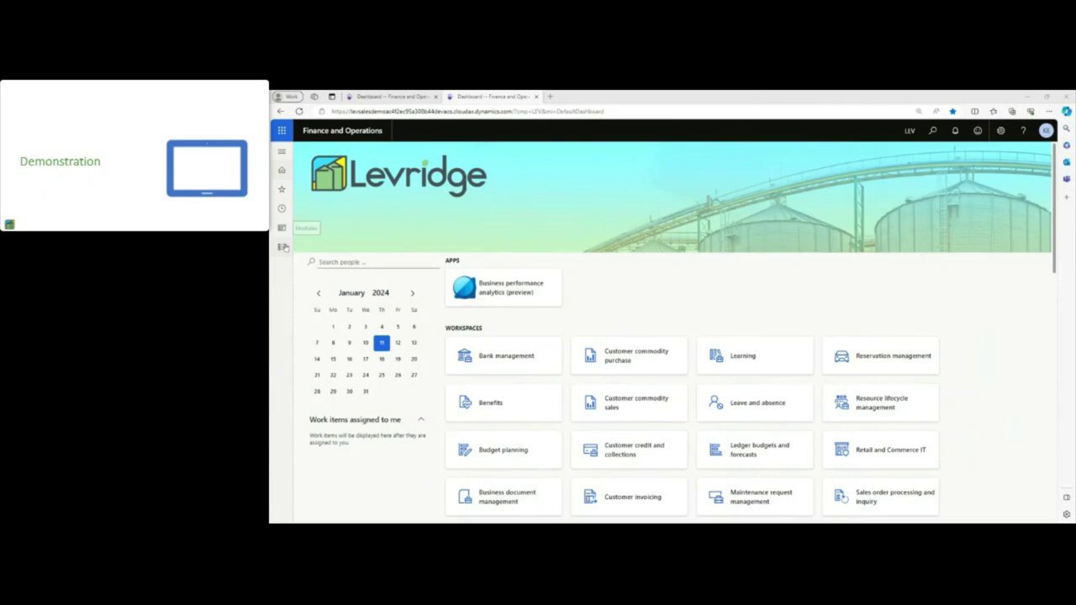
Step: Open the Commodity accounting outbound sales contracts list, showing the five BIS cash contracts
click(282, 246)
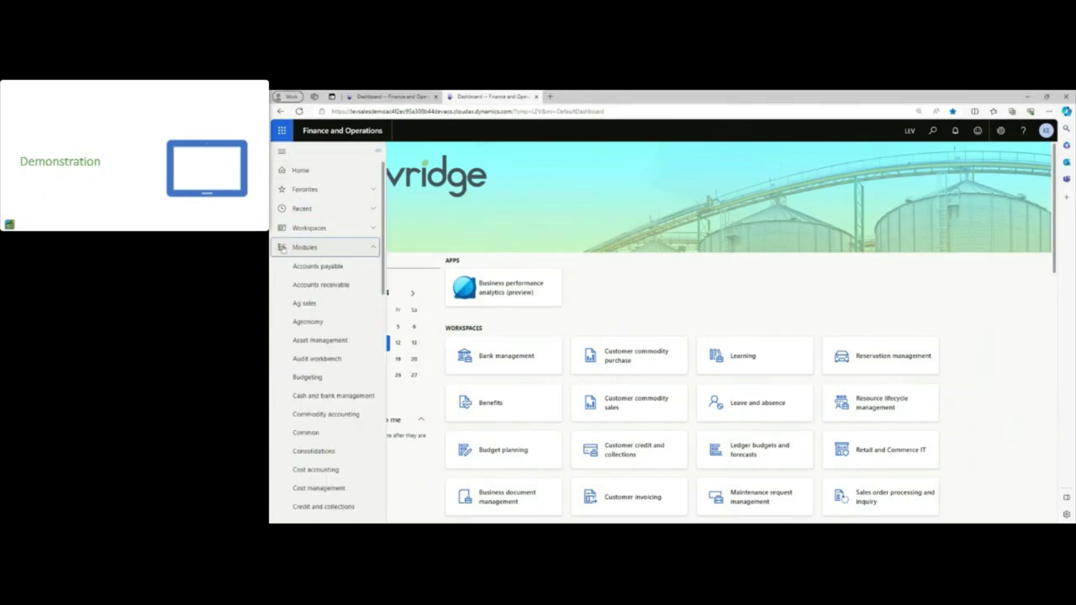
click(351, 414)
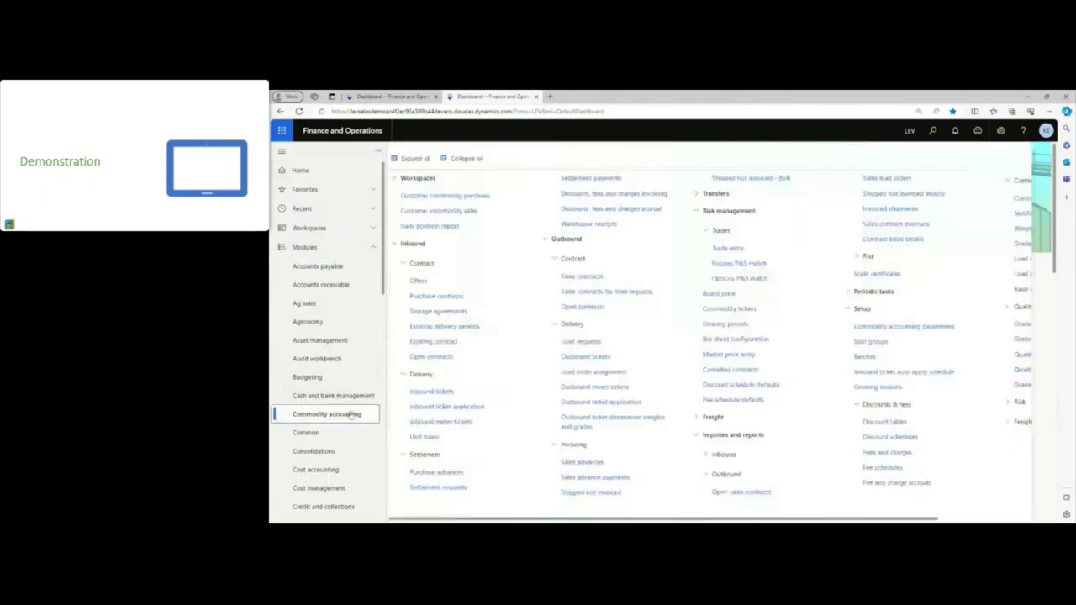
click(579, 278)
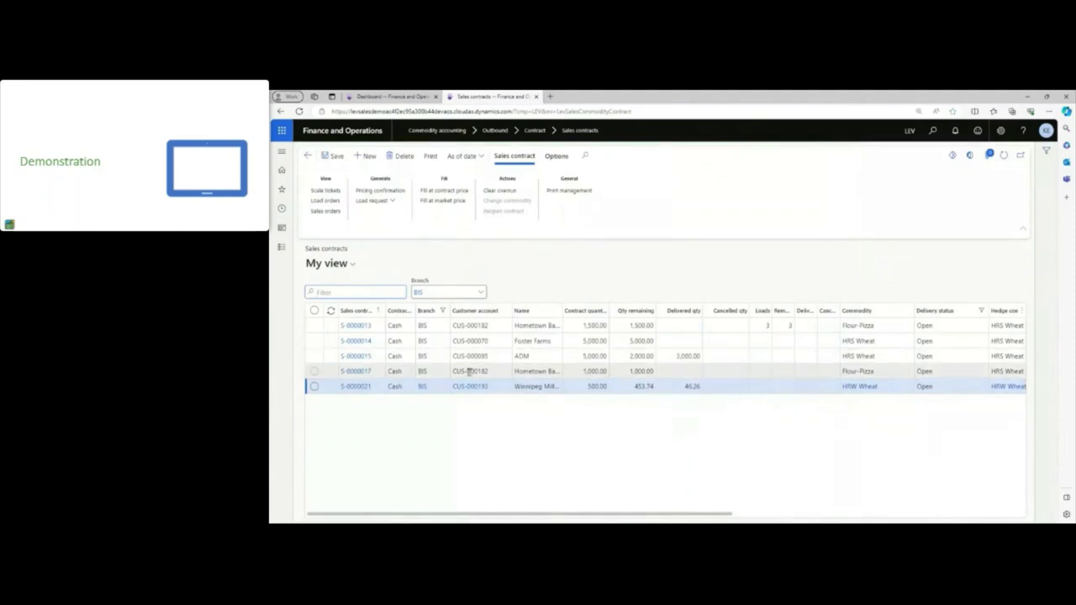
Step: Open HRS Wheat sales contract S-0000015 and review its delivery period 2402 with 2,000 bushels remaining
click(357, 357)
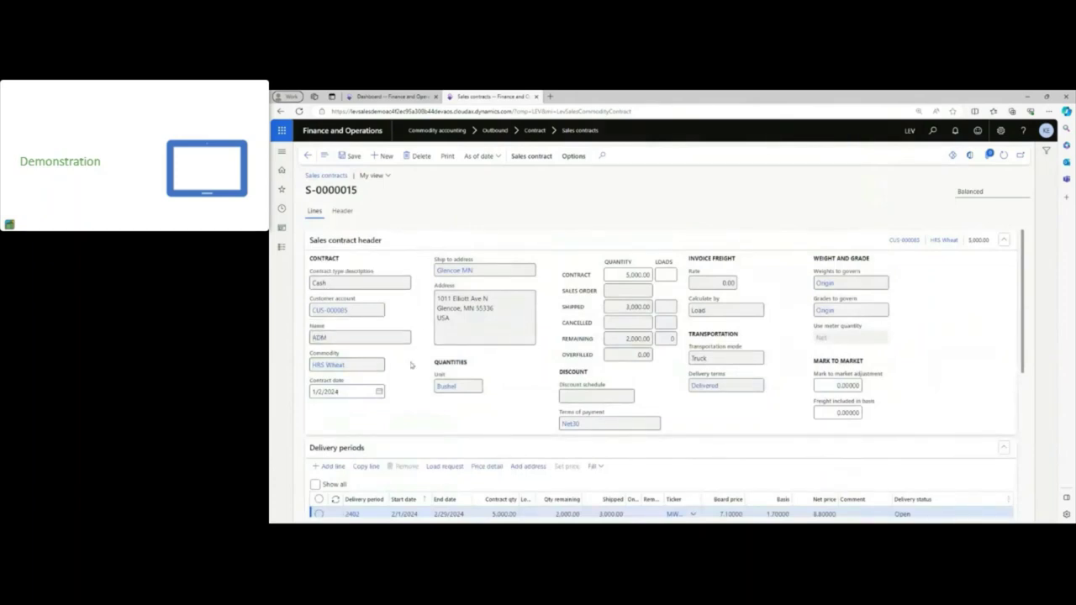
scroll(416, 358, down, 3)
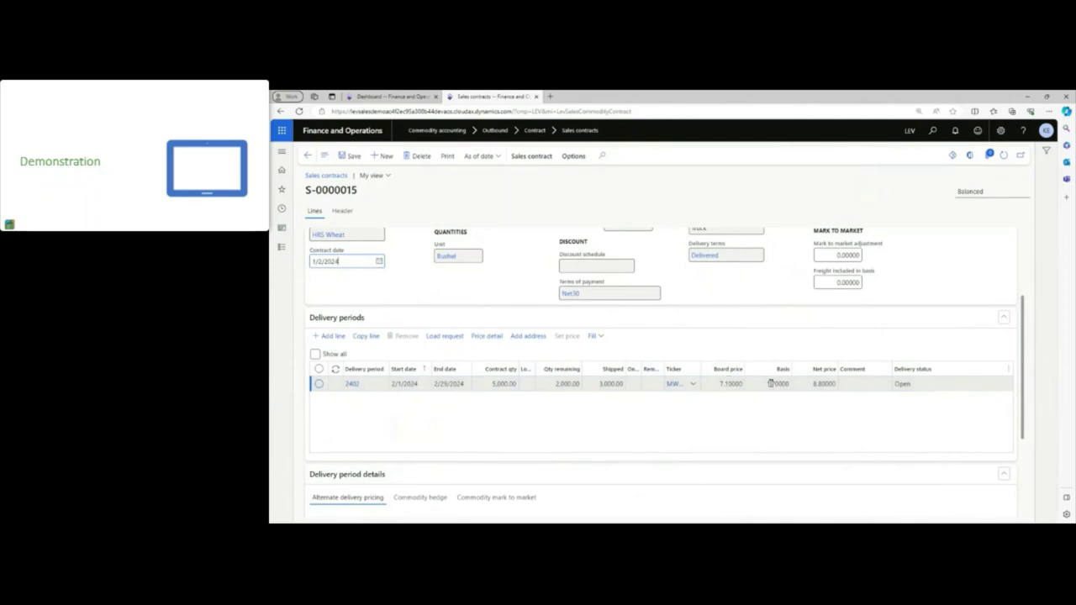
click(484, 336)
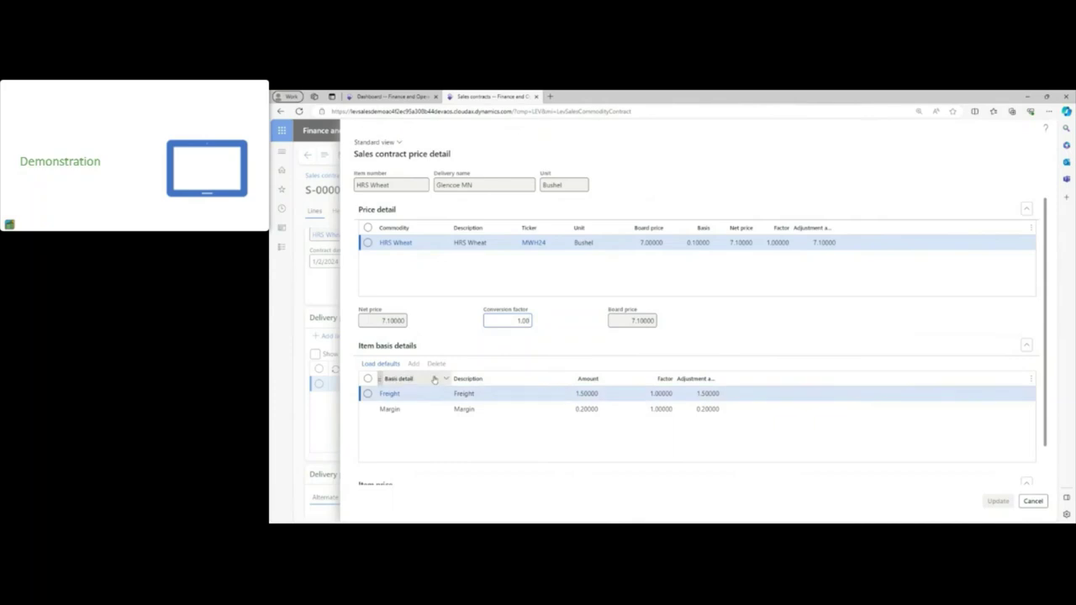
click(1034, 501)
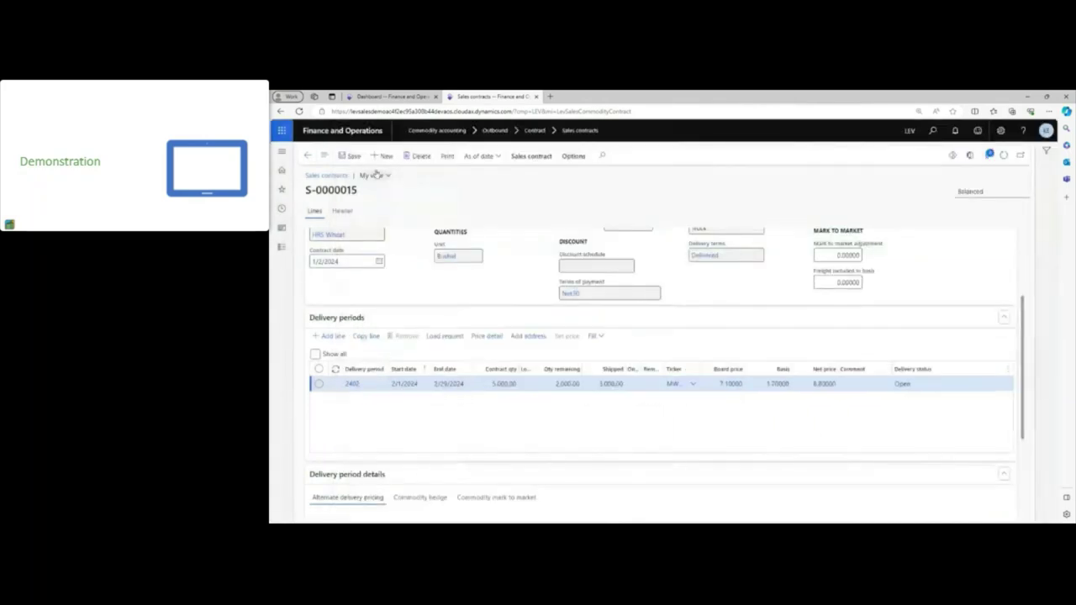
Step: Go back and open the HRS Wheat record from Product information management's Released products list
click(307, 156)
click(281, 246)
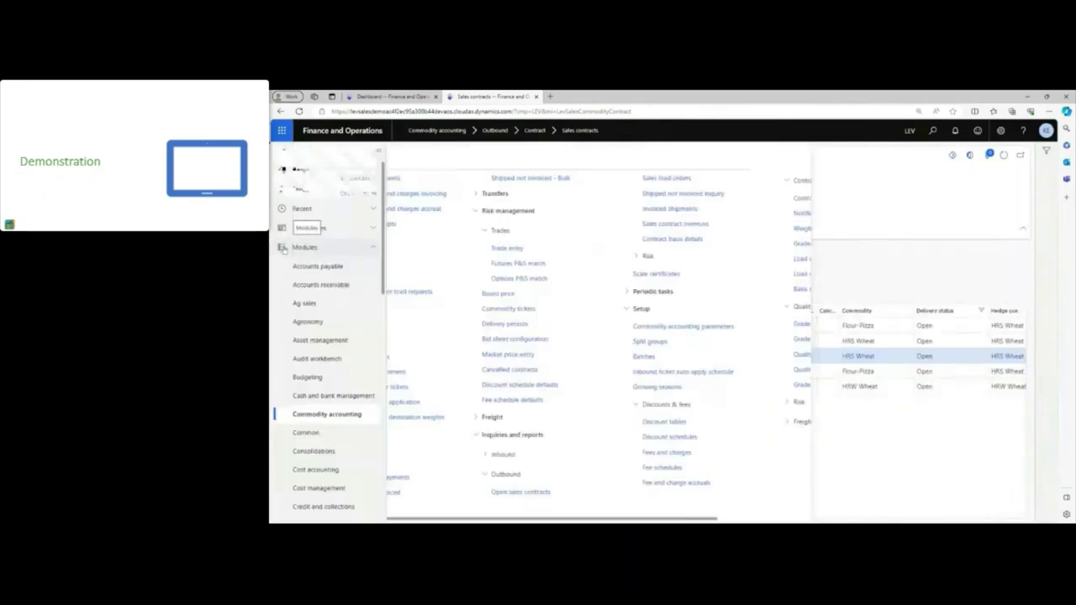
scroll(382, 307, down, 2)
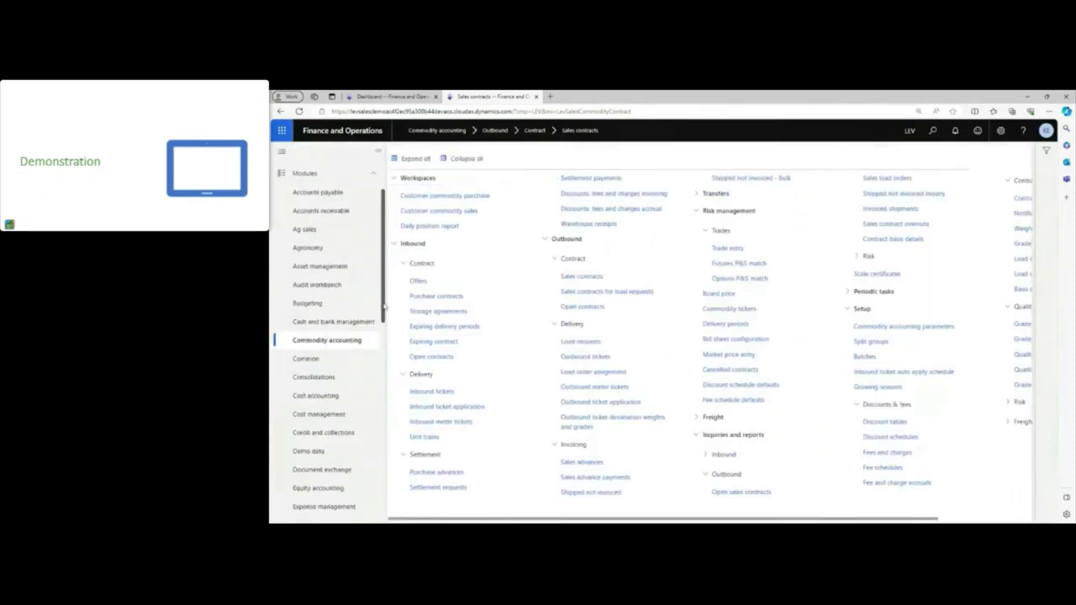
drag(384, 308, 377, 424)
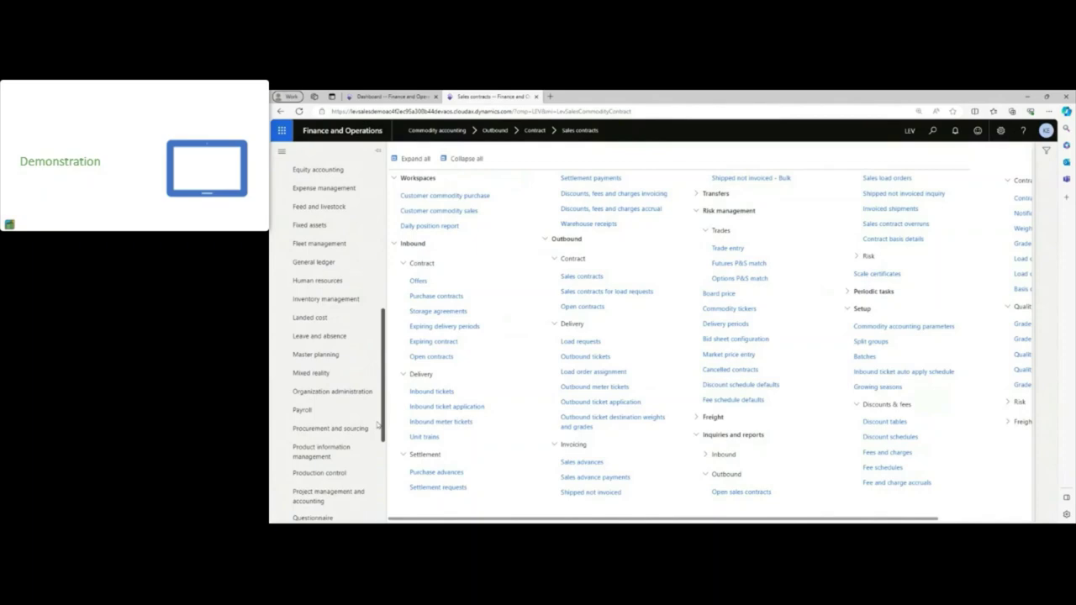
click(329, 450)
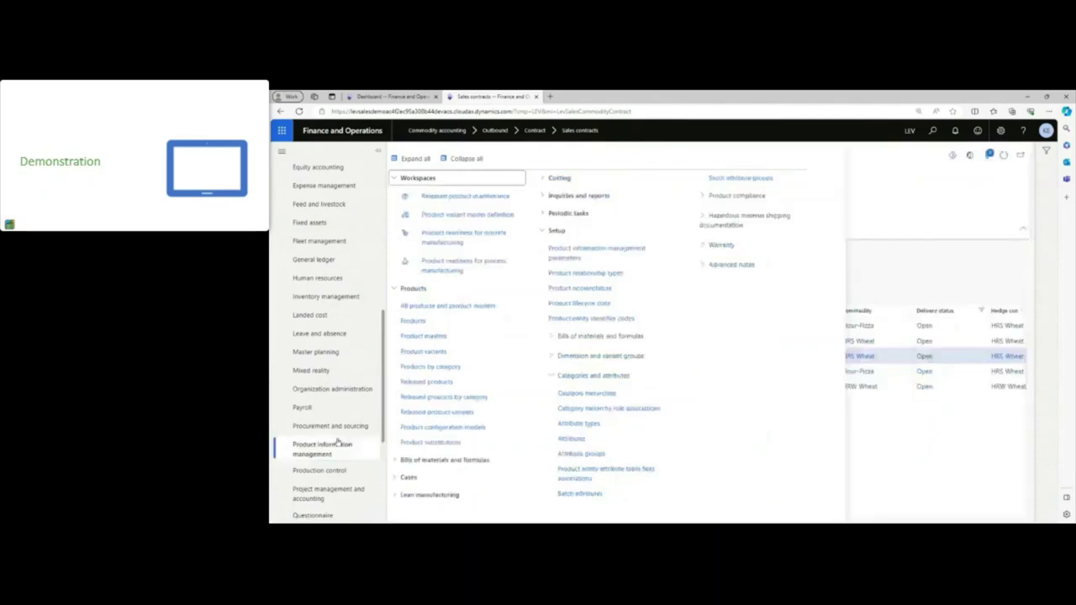
click(426, 382)
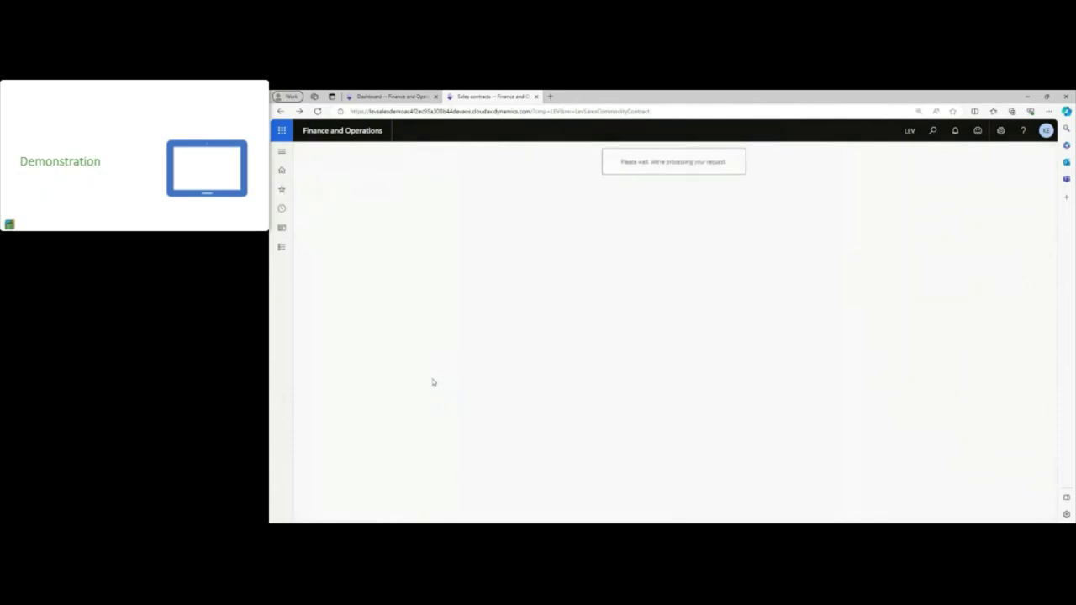
scroll(496, 370, down, 10)
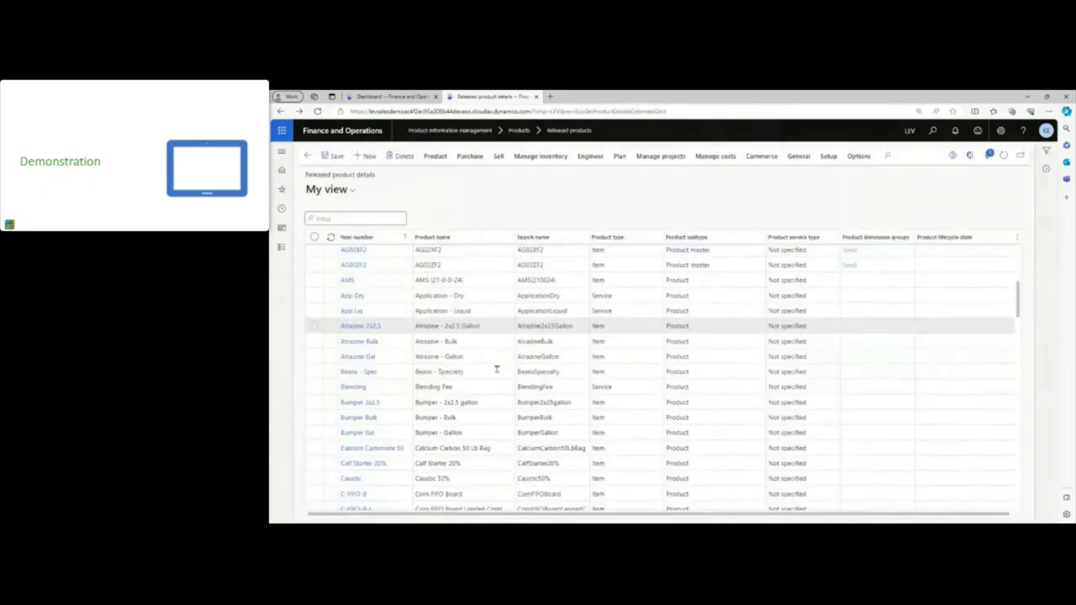
scroll(497, 370, down, 10)
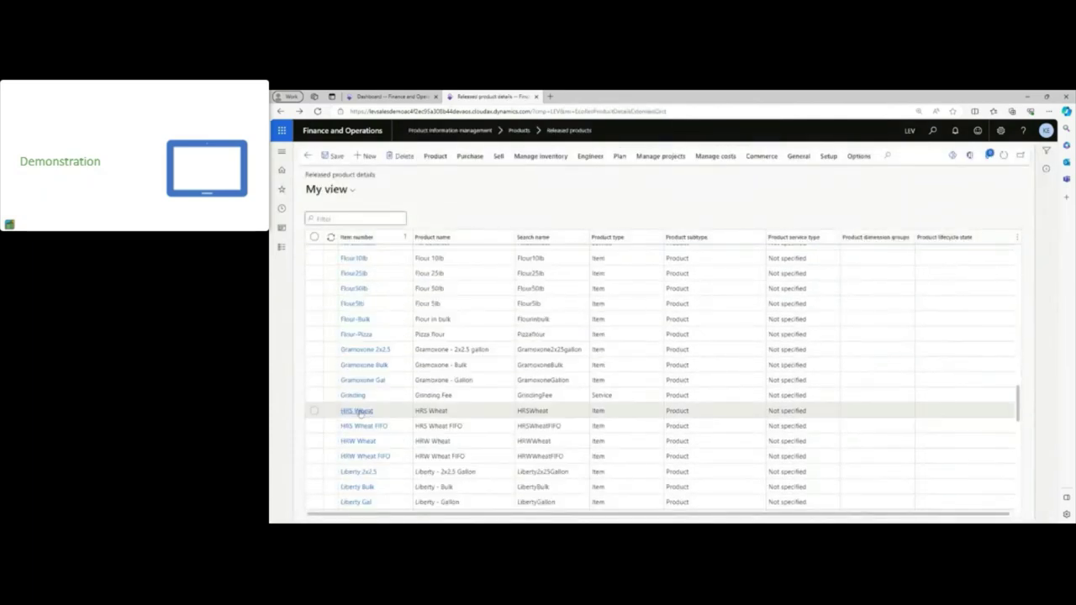
click(358, 412)
click(358, 411)
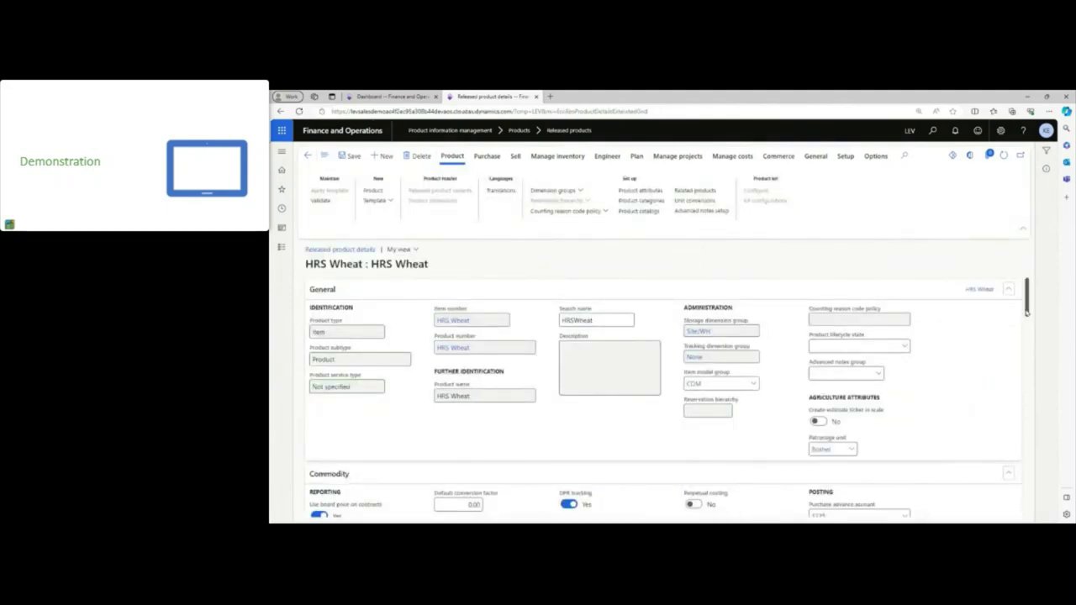
drag(1026, 311, 1022, 338)
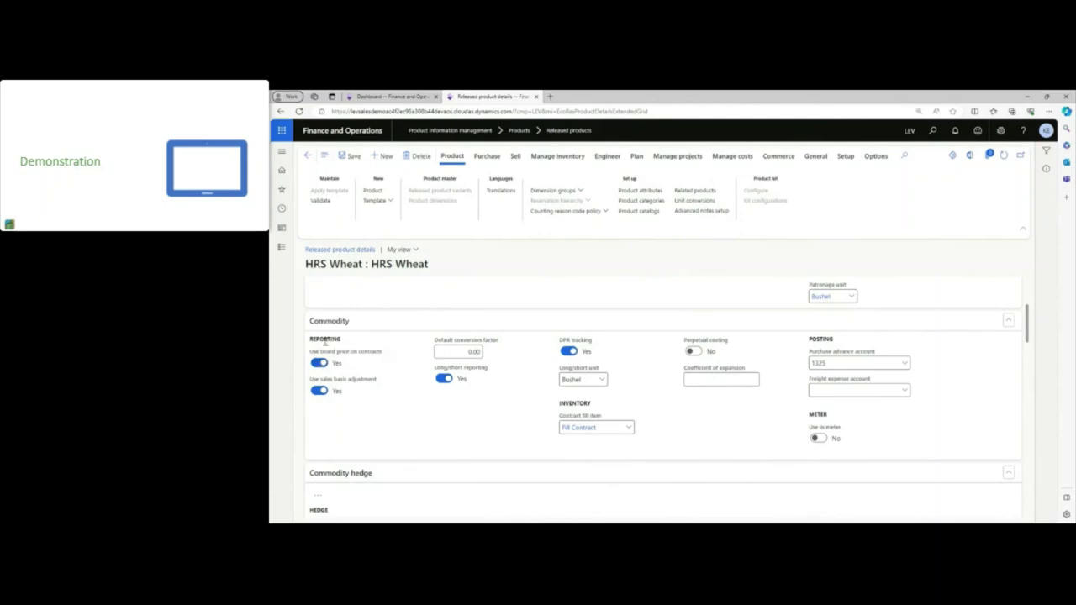
mouse_move(332, 357)
click(318, 362)
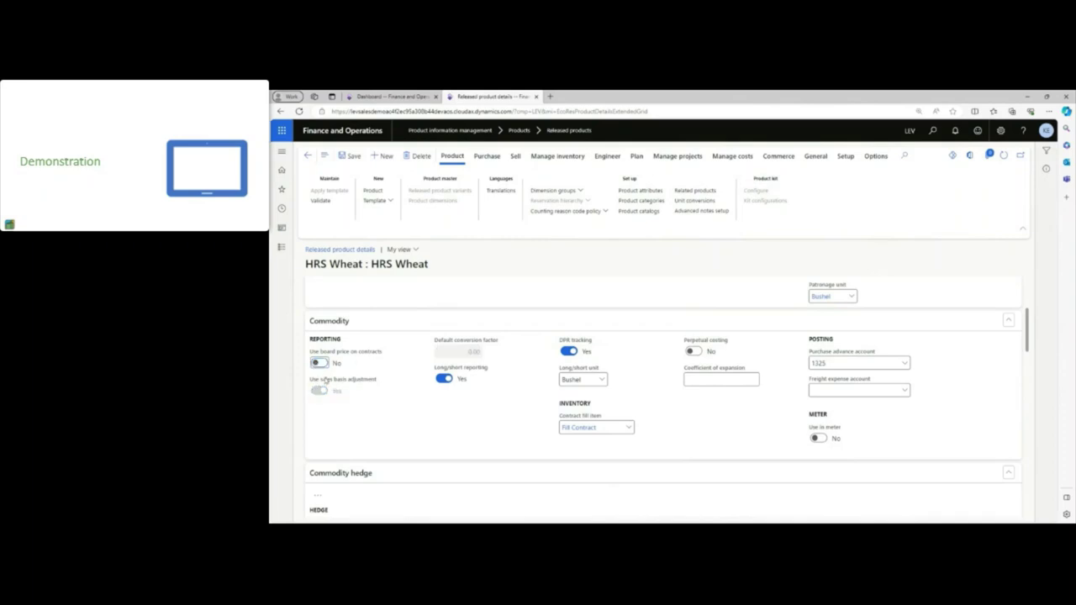
click(324, 363)
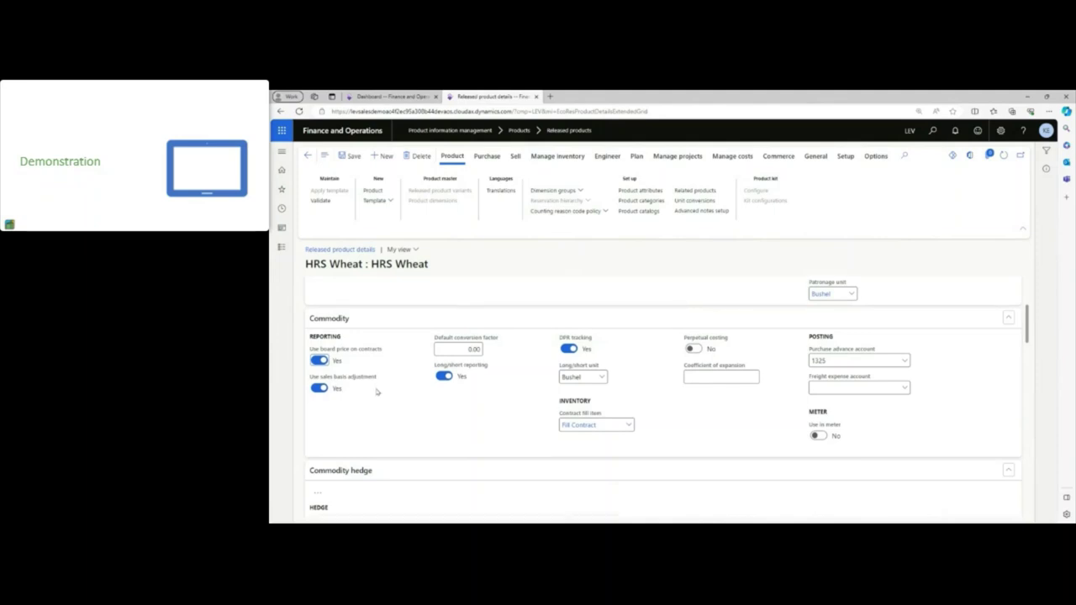
scroll(376, 392, down, 1)
scroll(377, 392, down, 5)
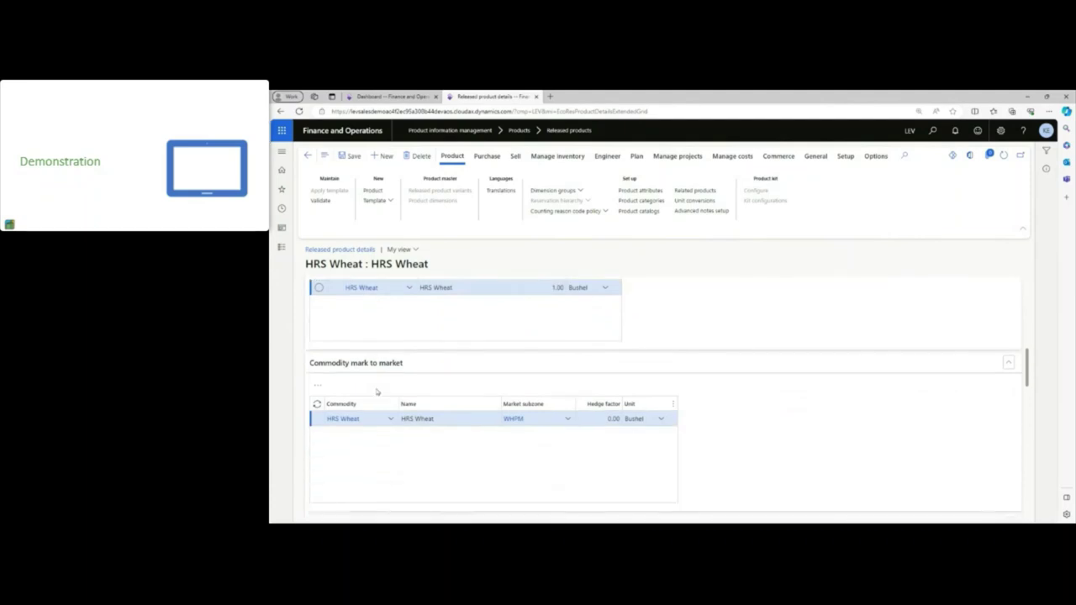
Step: Change the hedge factor on HRS Wheat's WHFM mark-to-market line from 0.00 to 1.00
scroll(379, 392, down, 5)
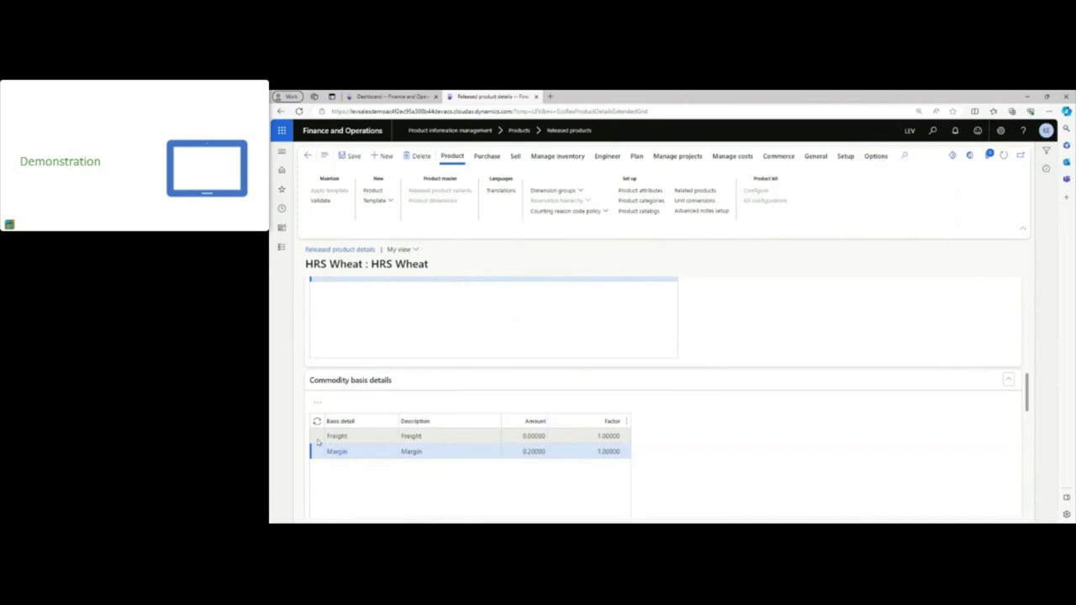
click(378, 454)
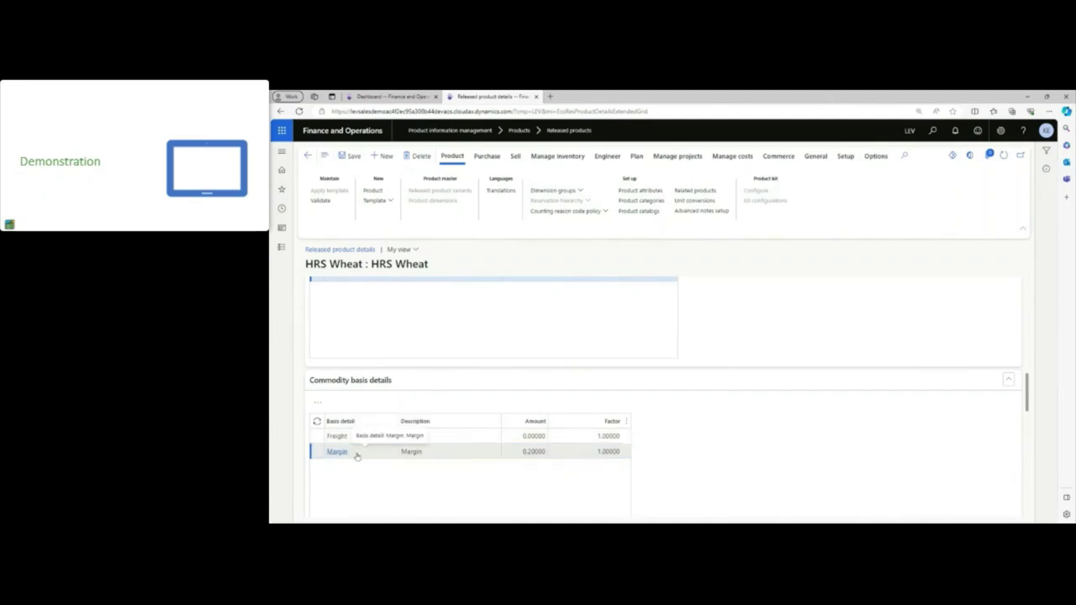
scroll(357, 457, down, 2)
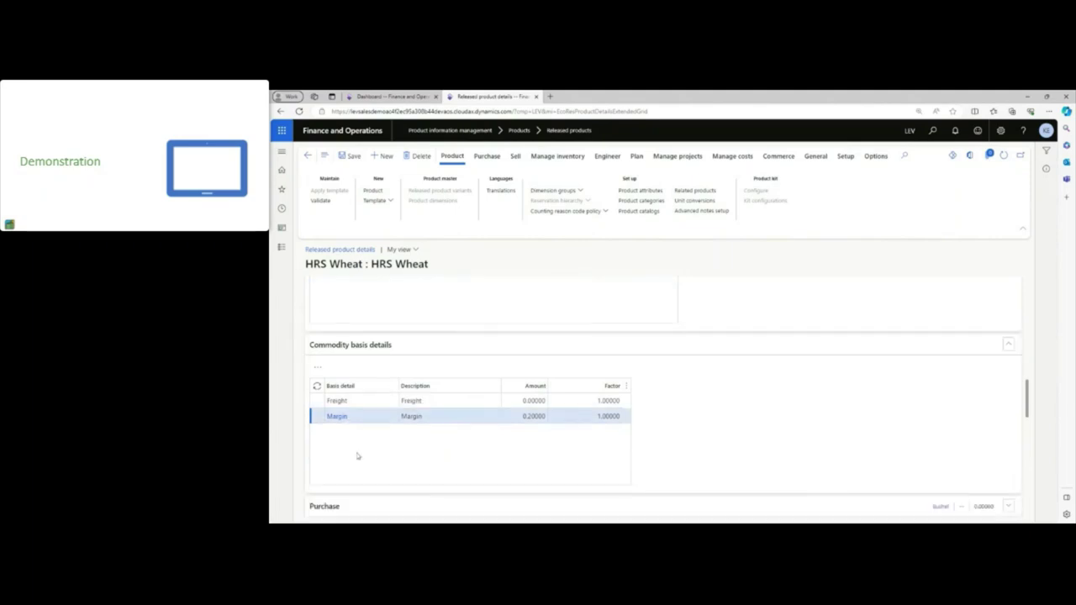
scroll(356, 457, up, 1)
scroll(357, 456, up, 3)
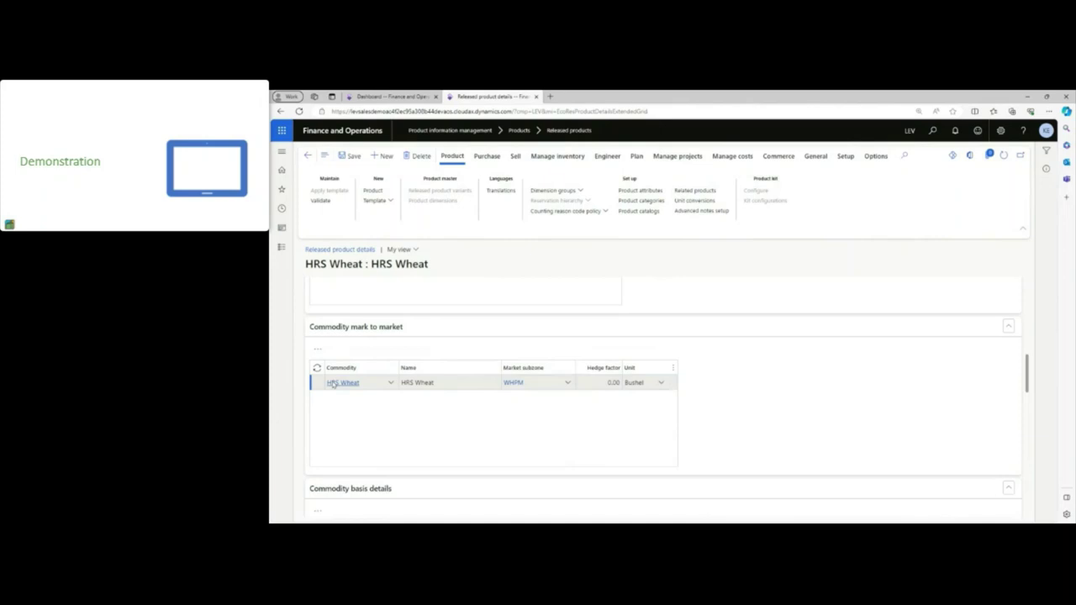
mouse_move(334, 384)
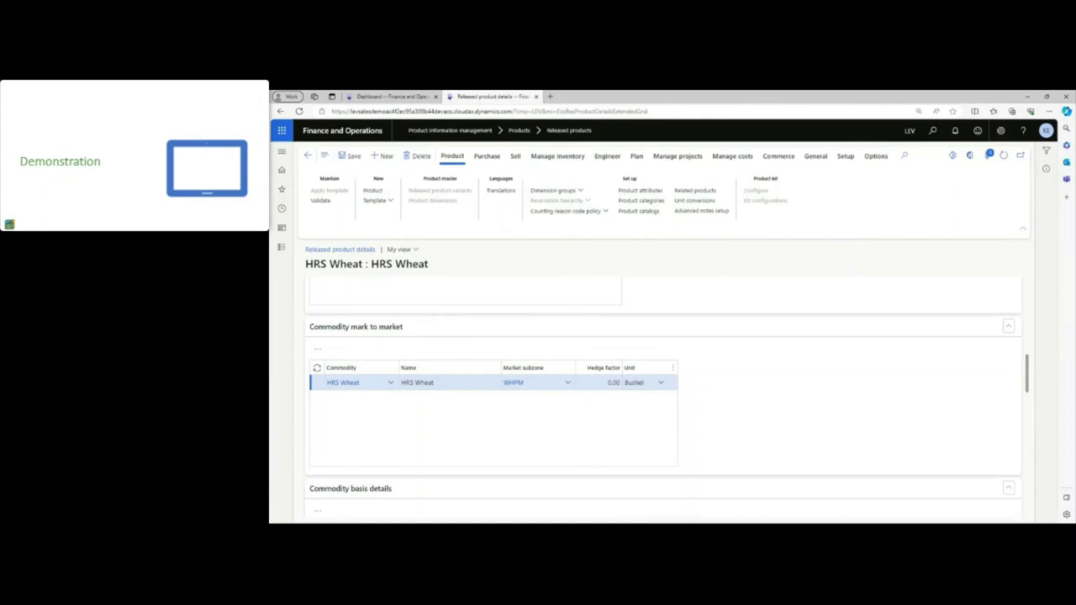
click(612, 383)
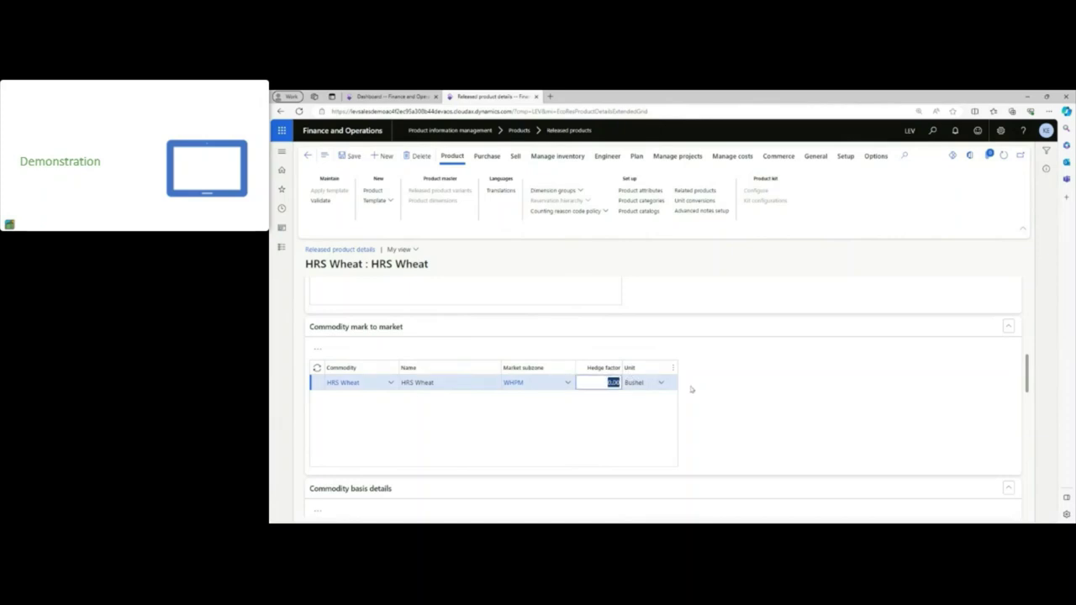
key(BackSpace)
text(1.0)
click(461, 385)
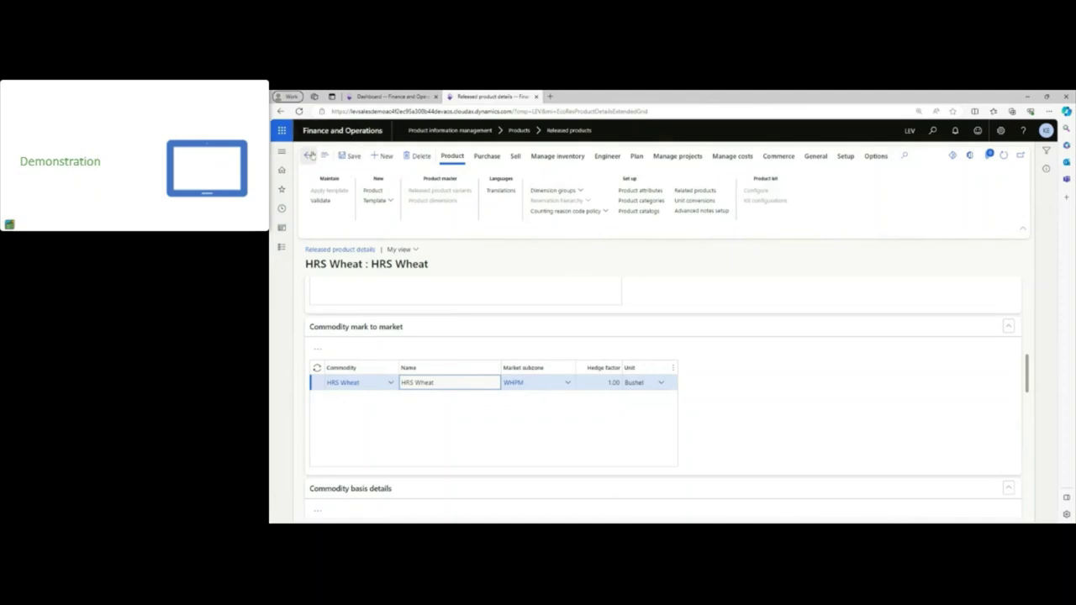
Step: Save the hedge factor change and return to the Commodity accounting sales contracts list
click(345, 156)
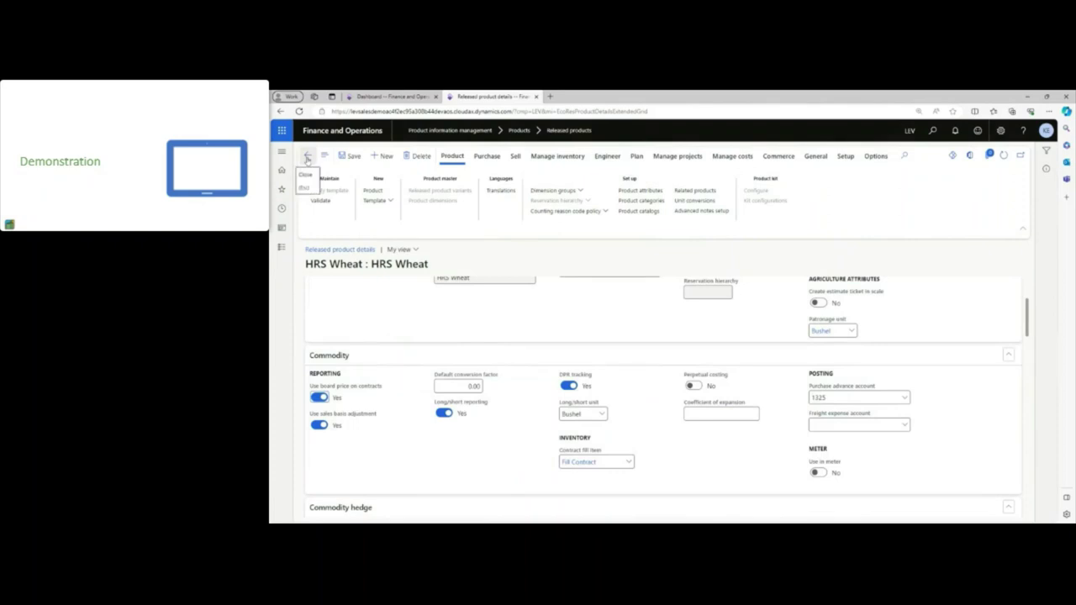
click(282, 248)
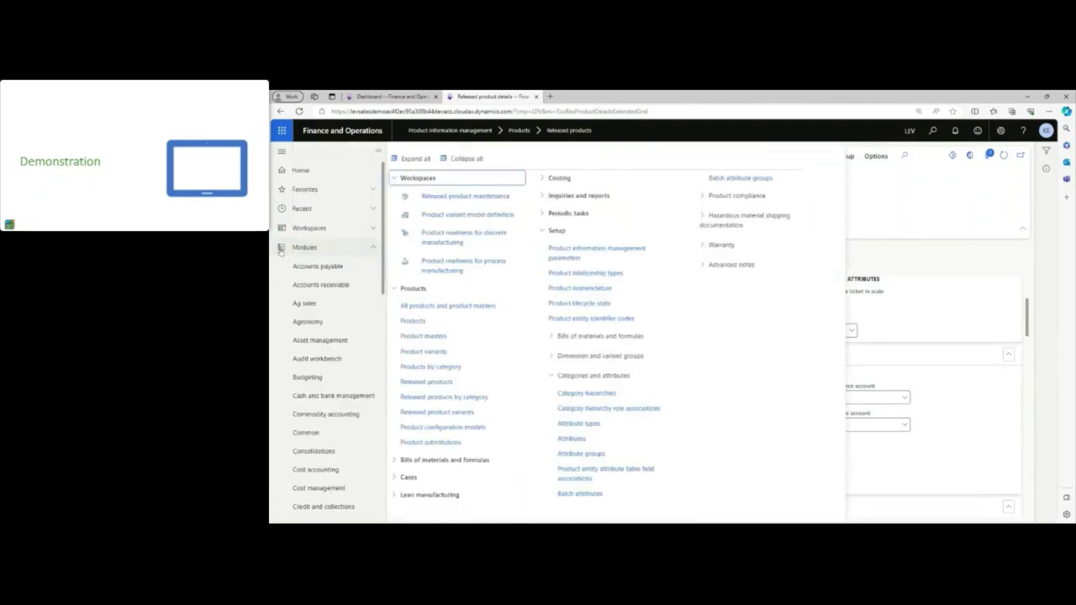
click(339, 414)
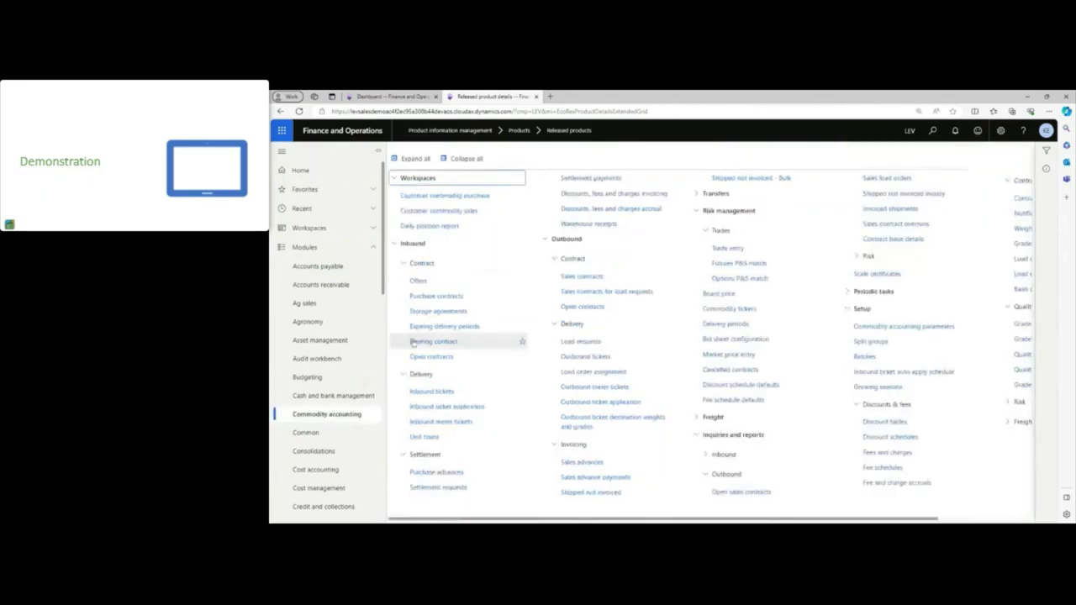
click(583, 276)
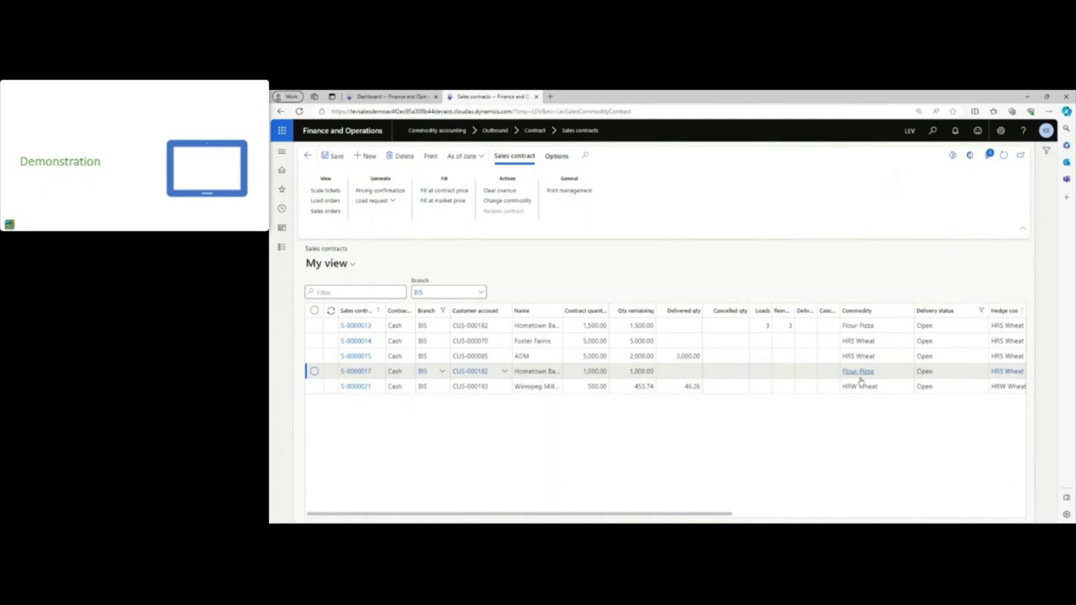
Step: Open sales contract S-0000017 and select its 2405 delivery period line
click(361, 370)
scroll(453, 365, down, 3)
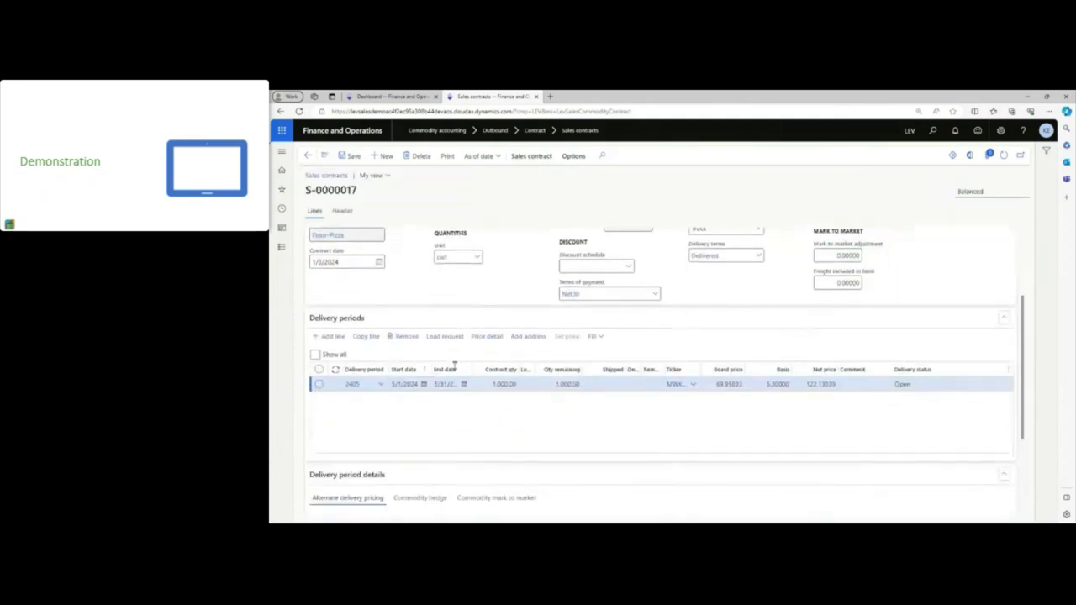
click(318, 384)
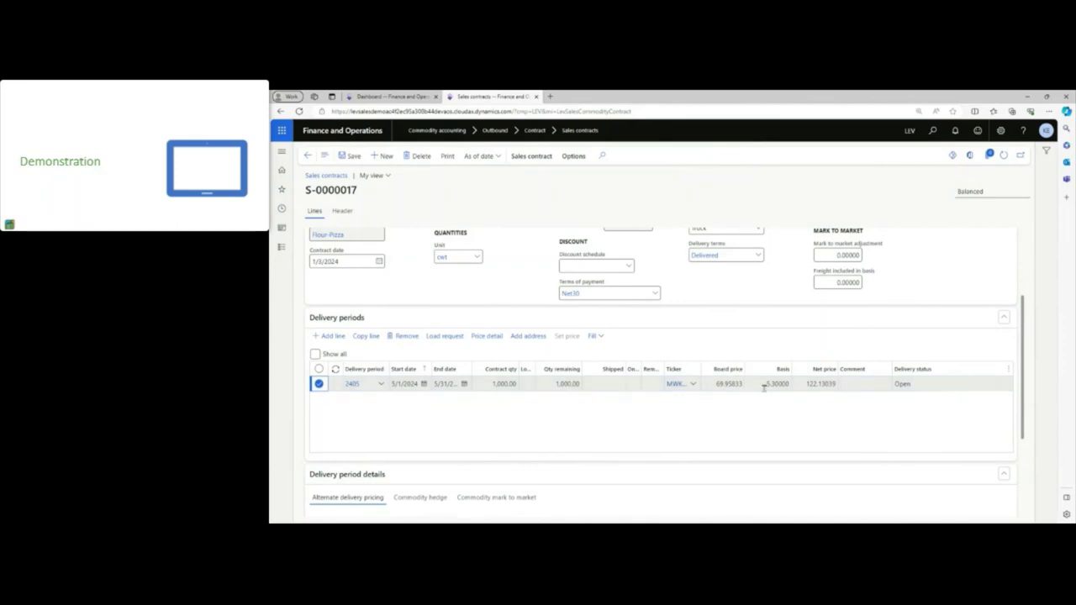
click(761, 386)
Step: Review the S-0000017 delivery period price detail, close it unchanged, and return to the contracts list
click(487, 337)
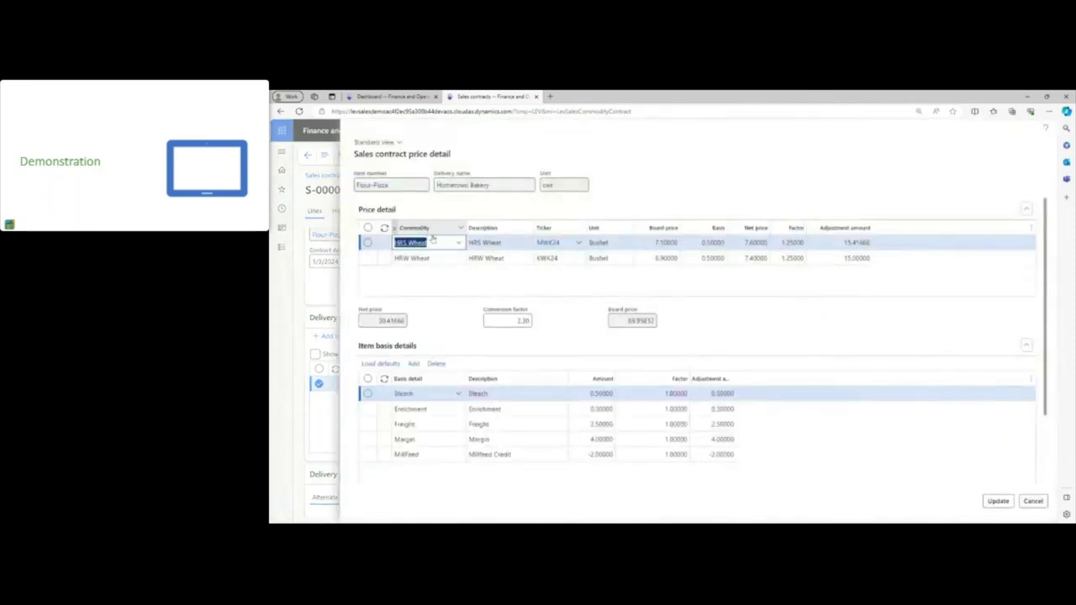
mouse_move(437, 243)
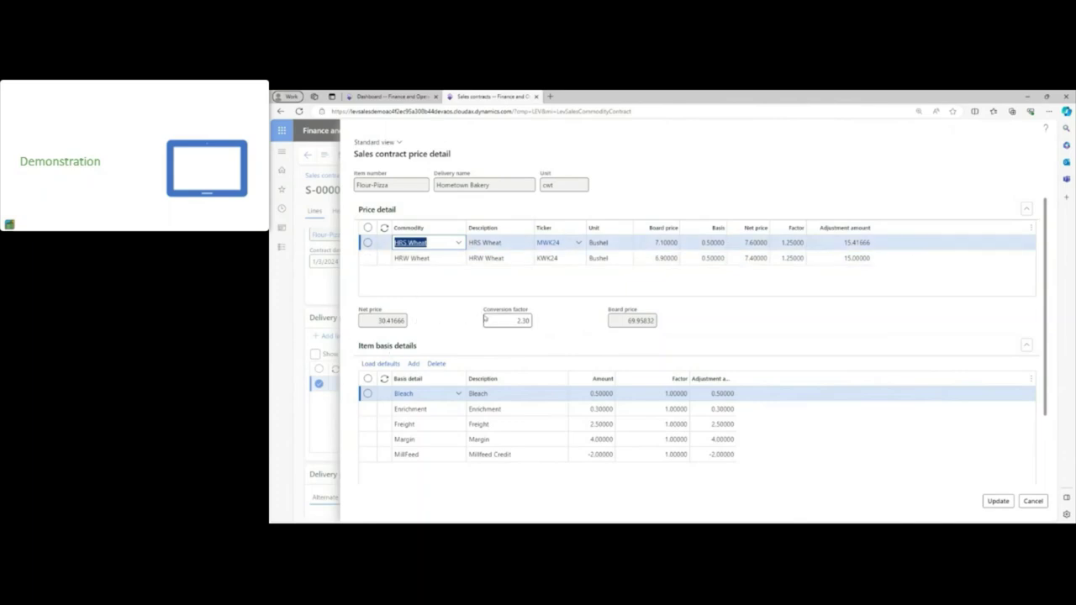
mouse_move(485, 315)
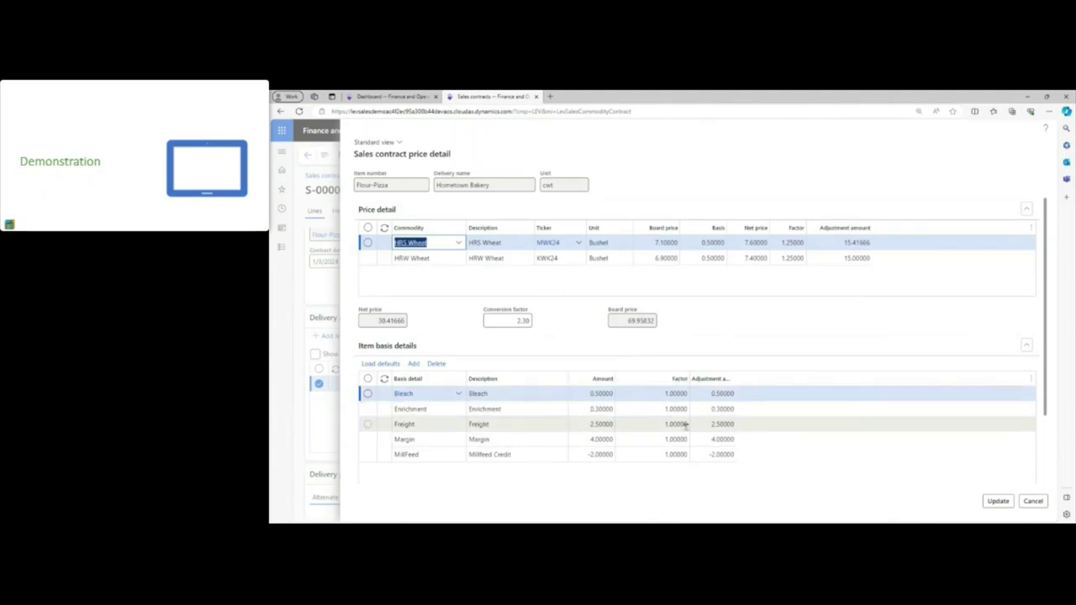
click(1036, 501)
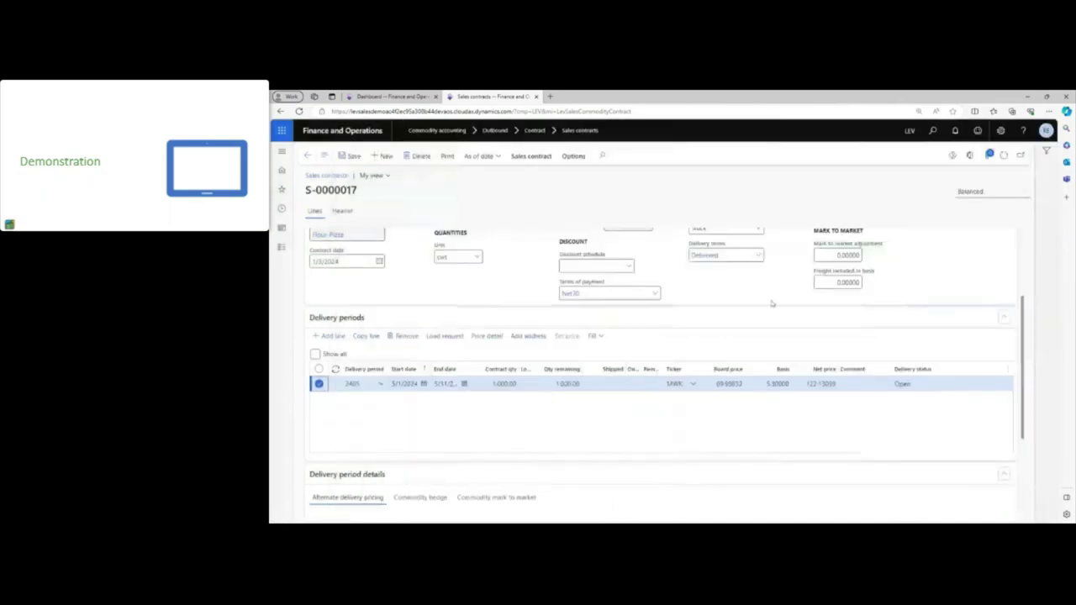
click(307, 156)
click(281, 246)
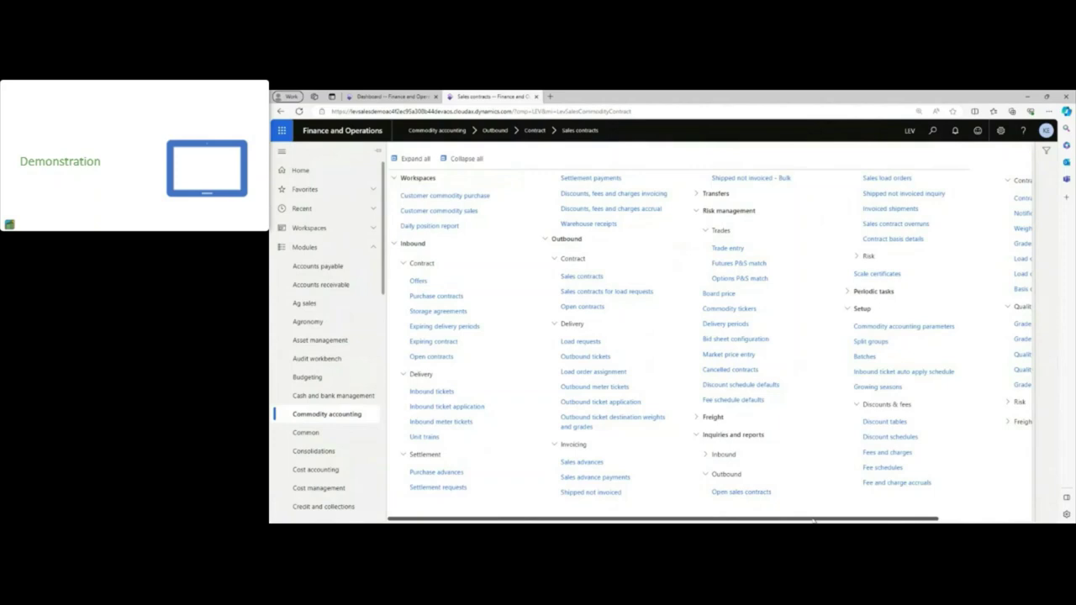
Step: Open Commodity accounting Setup > Contracts > Basis details, listing Bleach through Millfeed
drag(812, 520, 937, 519)
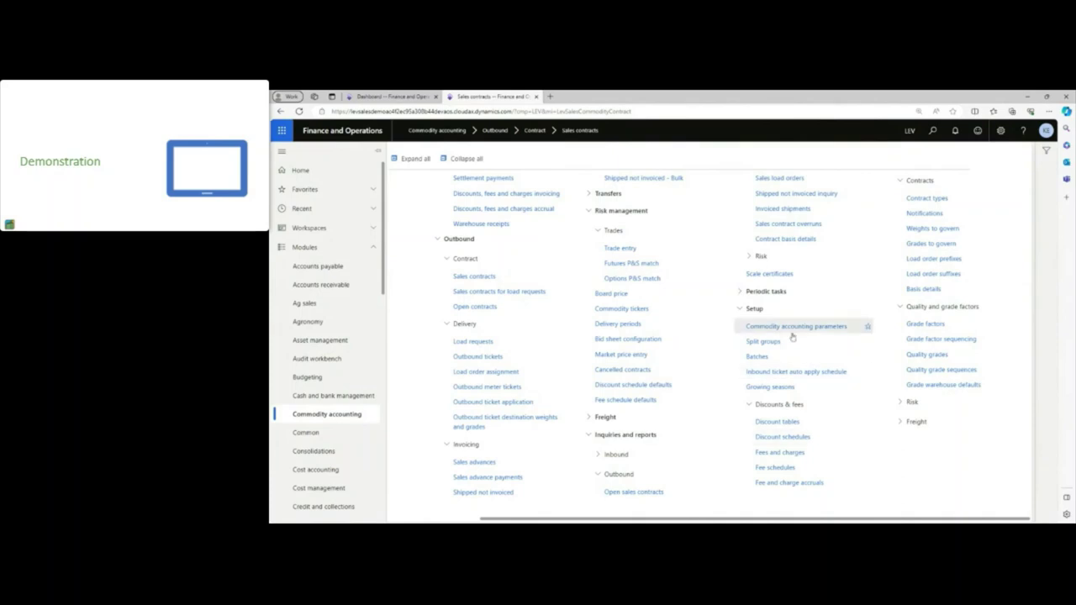
click(925, 288)
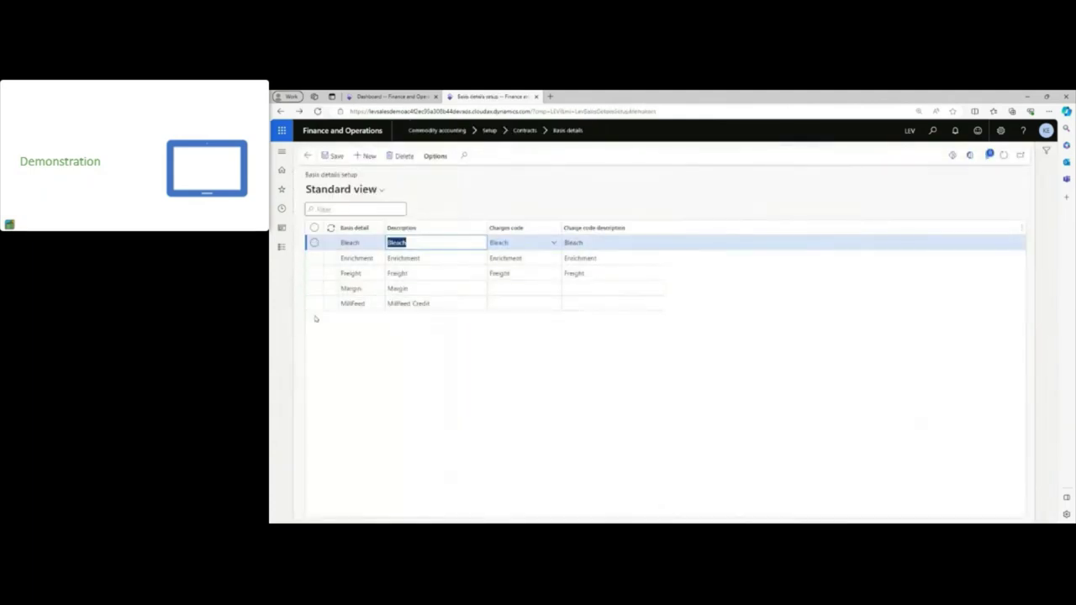
Step: Create basis detail Handling with description Handling, and check the Freight row's charges code
click(368, 157)
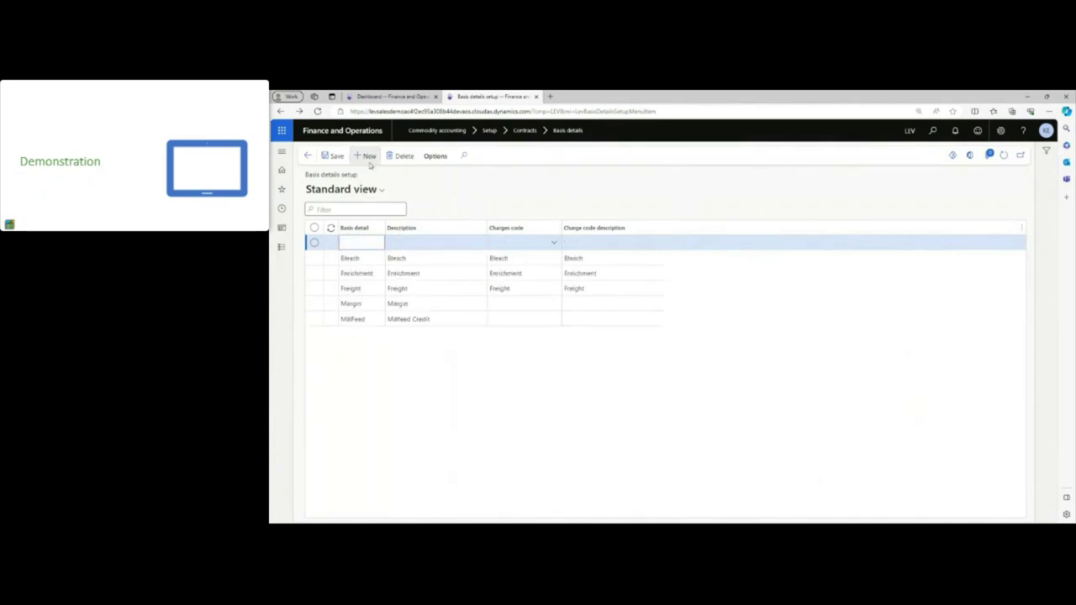
text(Handling)
key(Tab)
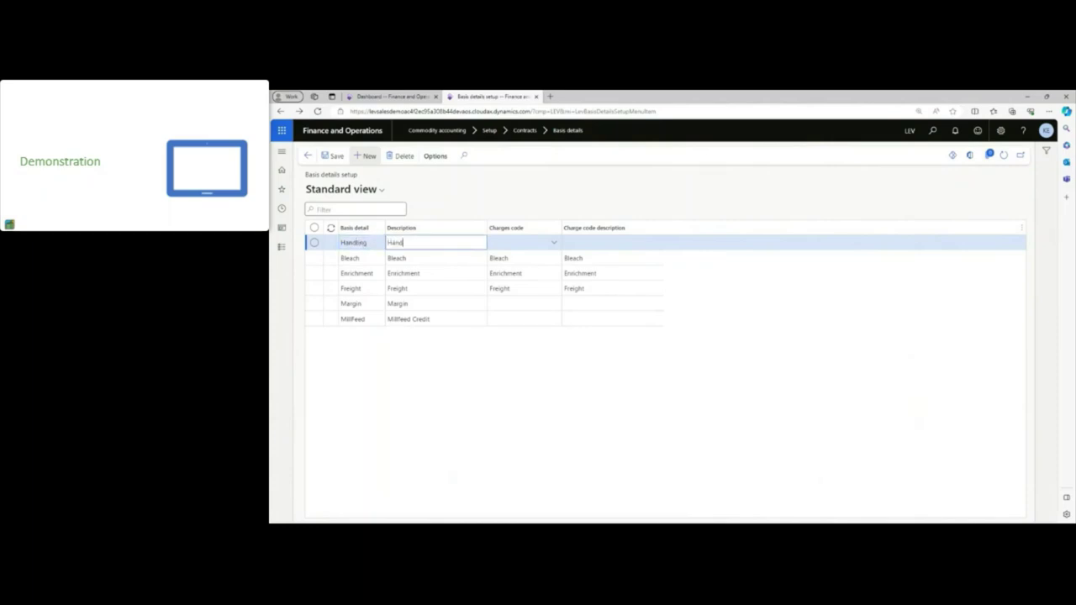
text(Handling)
key(Tab)
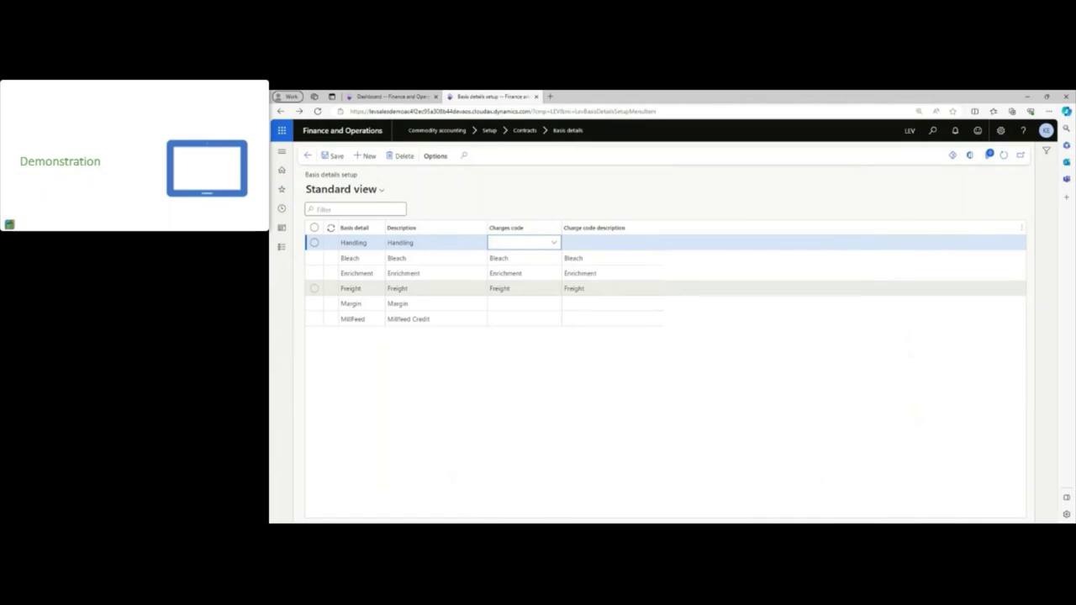
click(555, 291)
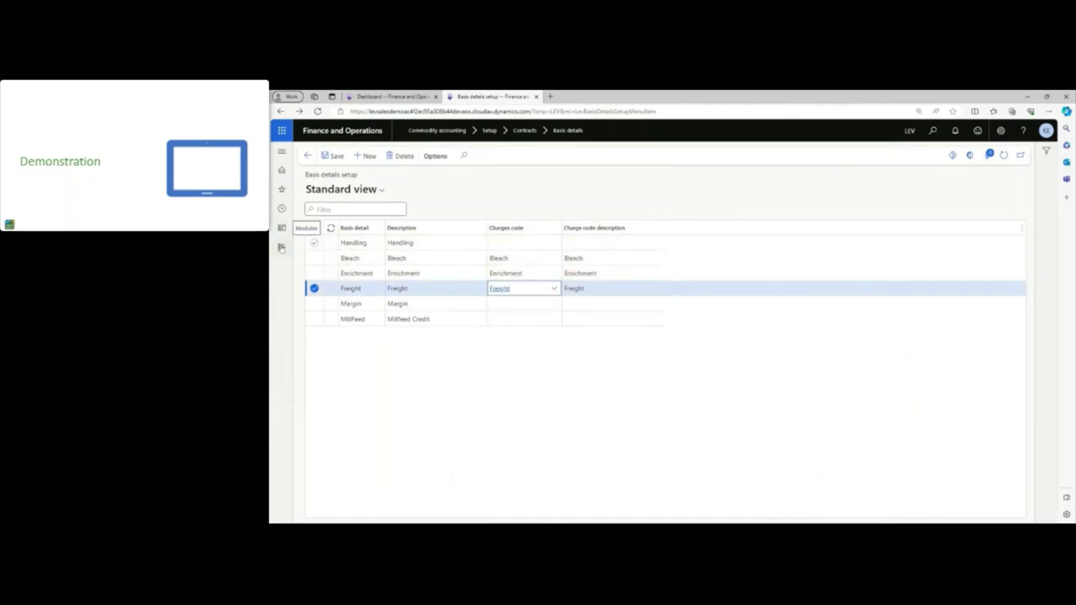
click(282, 247)
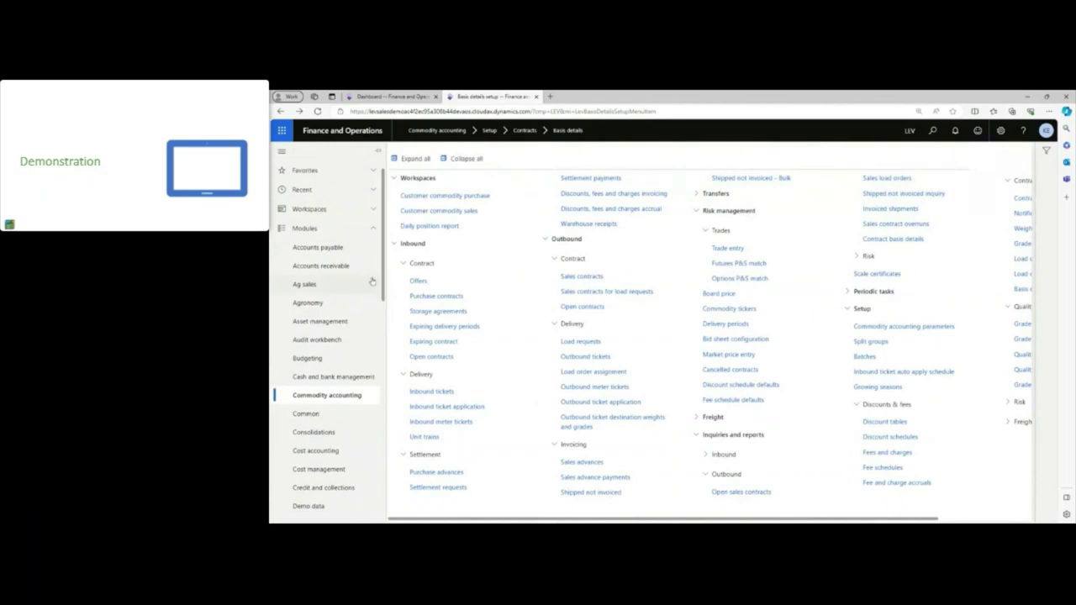
Step: Go to Accounts receivable > Charges setup > Charges code
click(322, 267)
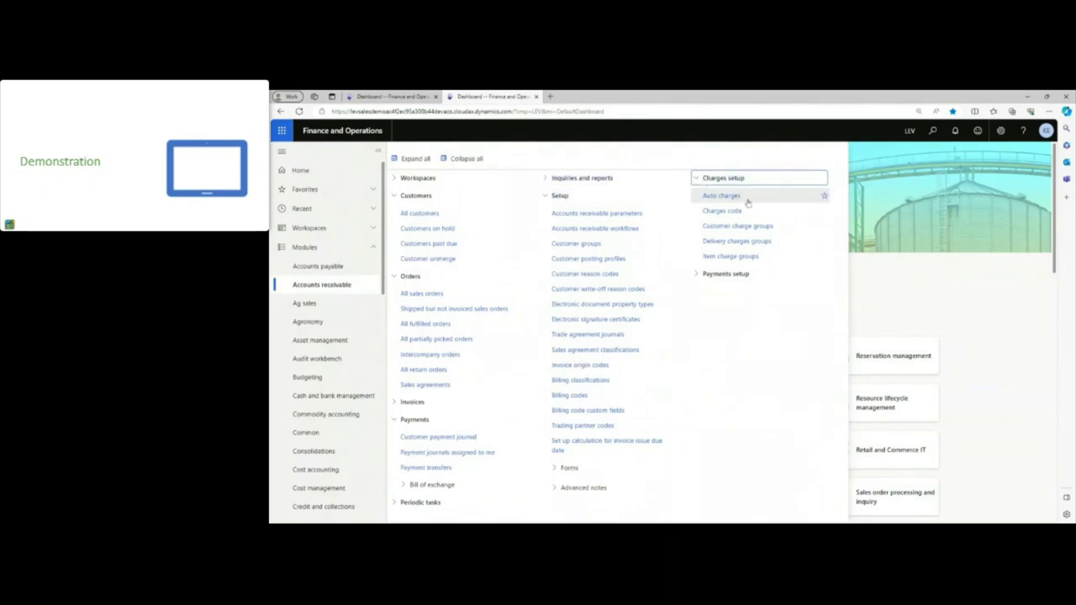
click(723, 211)
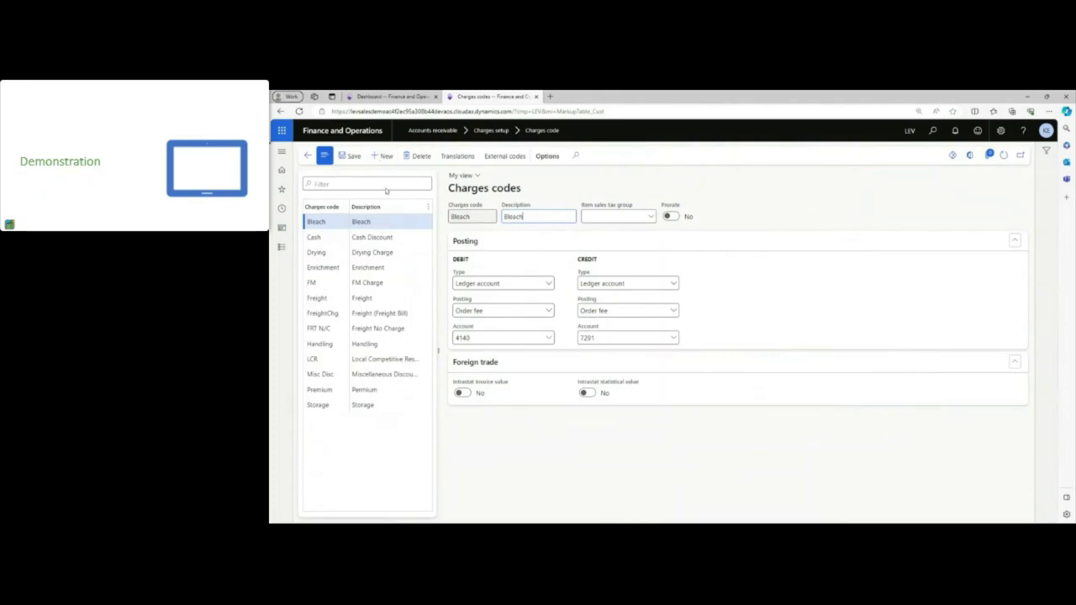
Step: Post the Freight charges code to debit account 4000 and credit account 4120 Freight Revenue
click(383, 299)
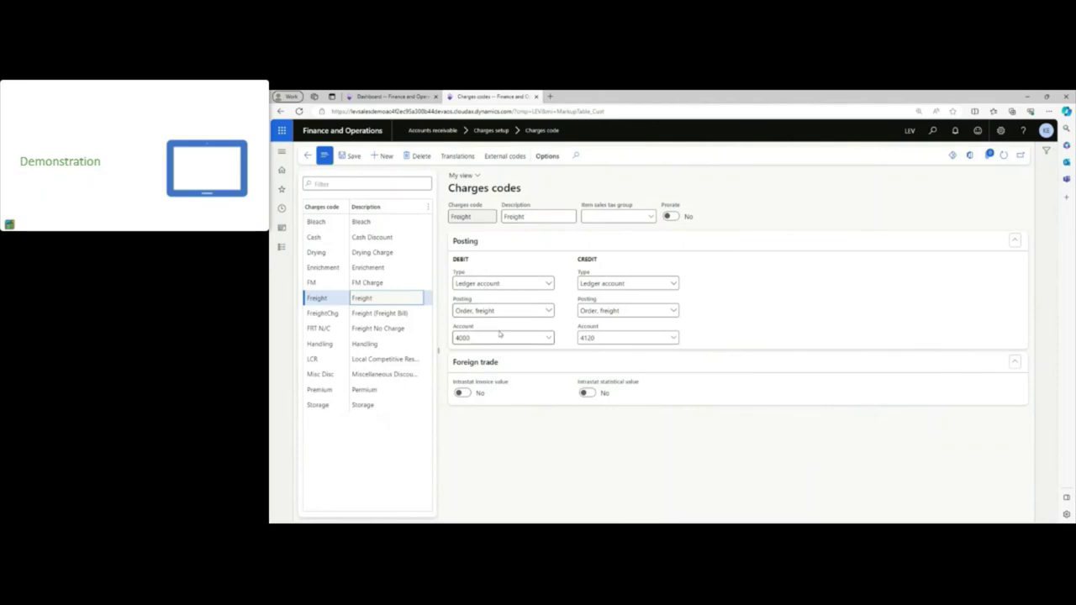
click(548, 339)
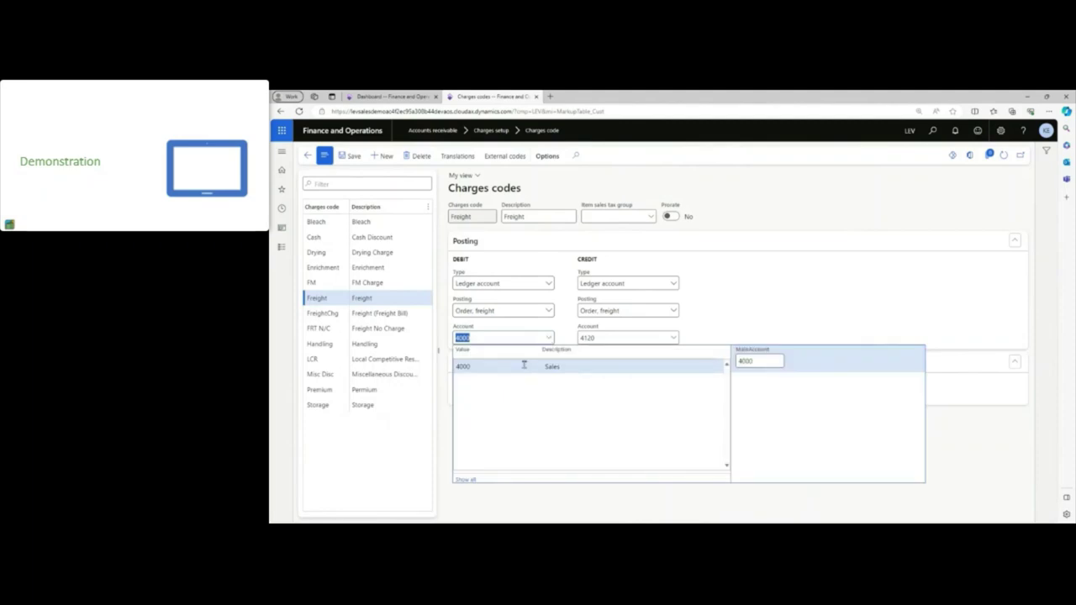
click(589, 330)
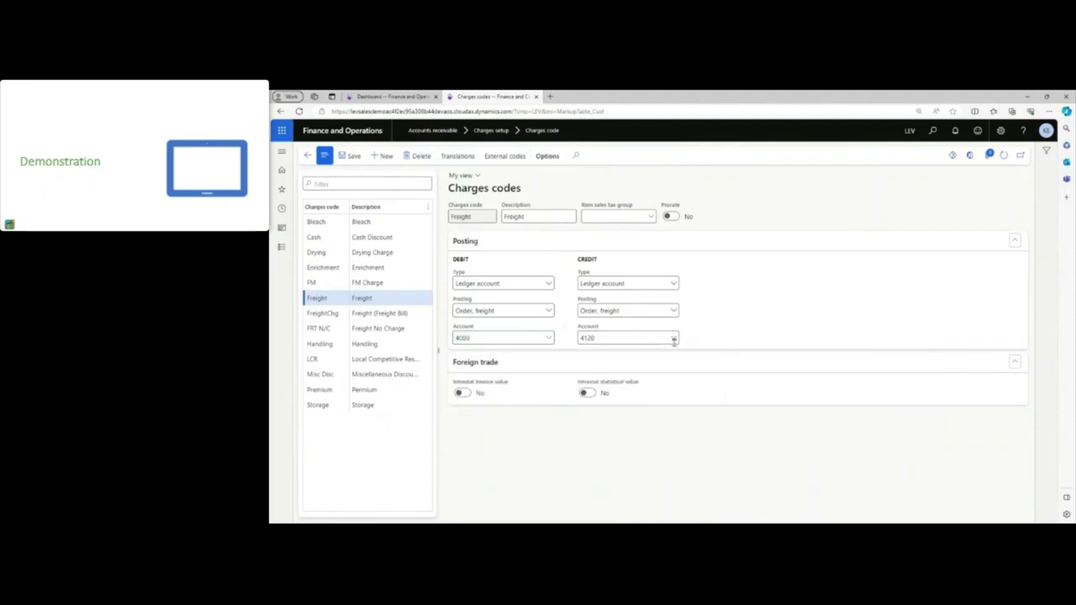
click(674, 340)
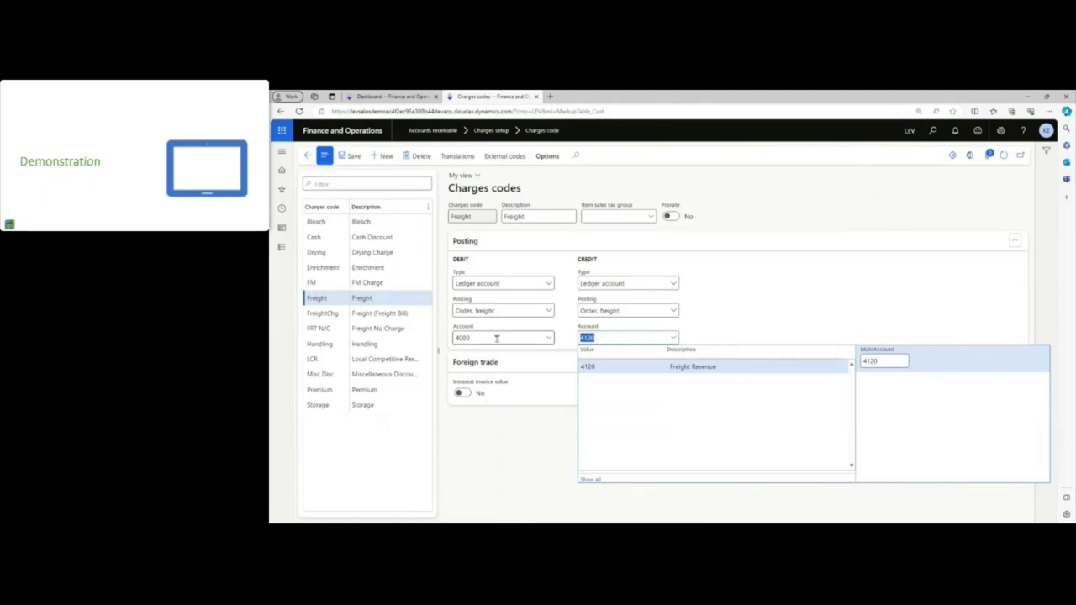
mouse_move(496, 338)
click(310, 155)
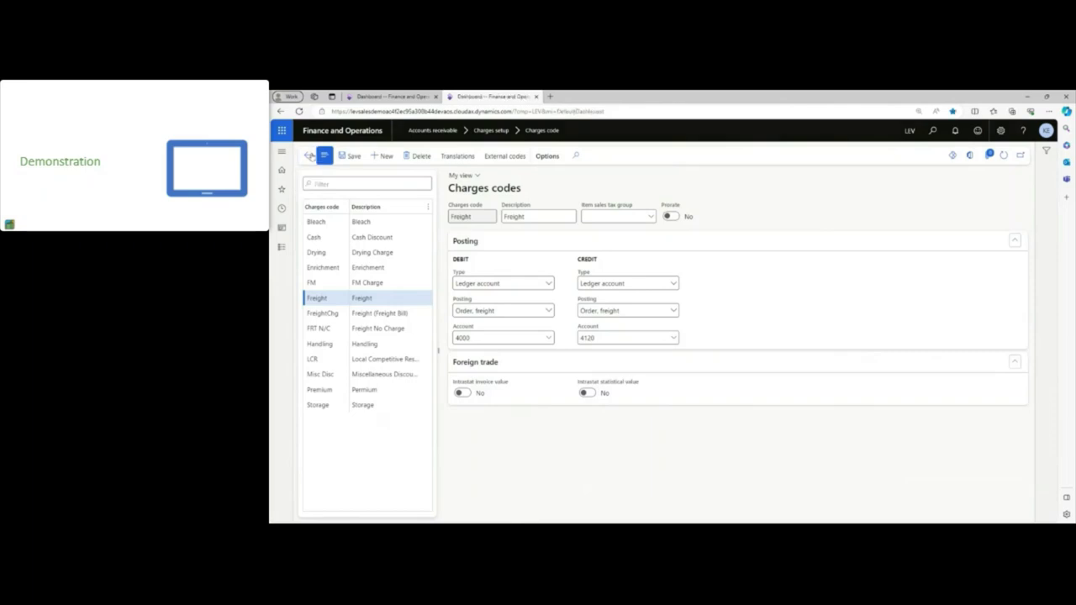
Step: Open the Commodity accounting Outbound > Invoicing > Shipped not invoiced bulk list
click(282, 247)
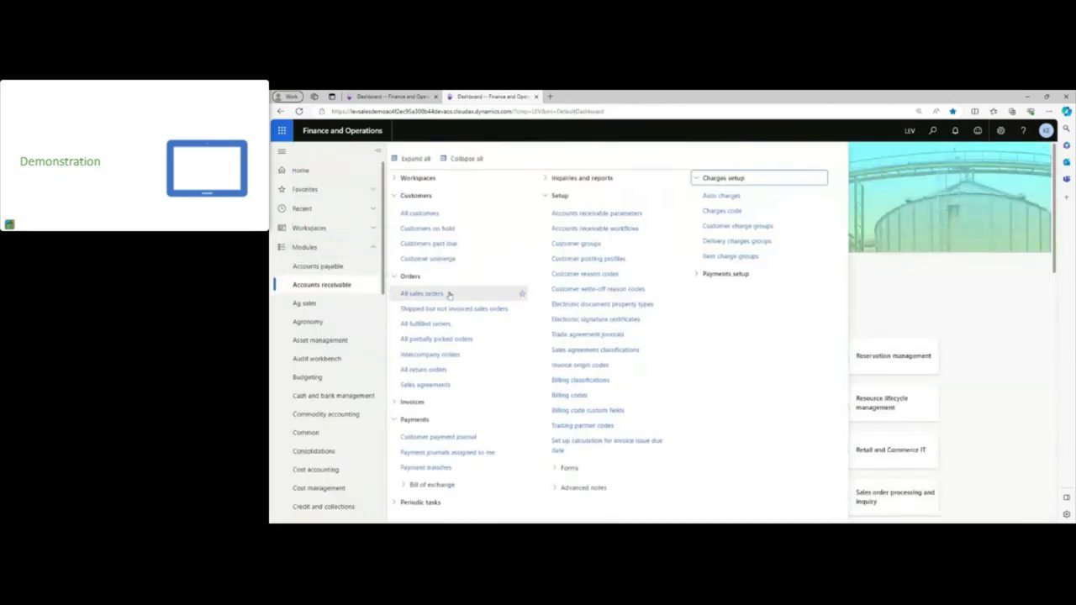
click(353, 414)
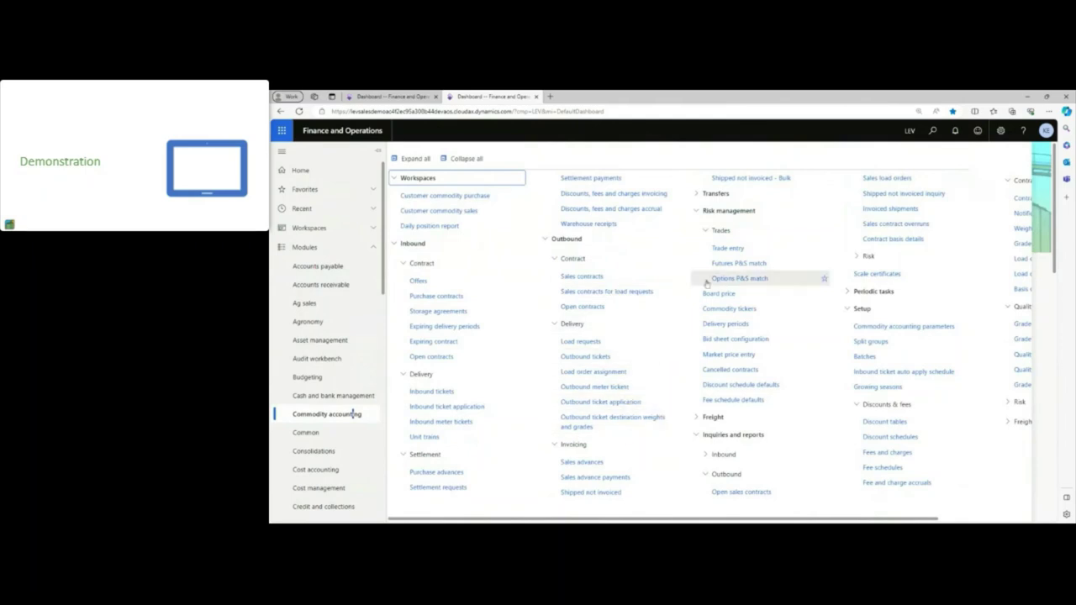
click(613, 493)
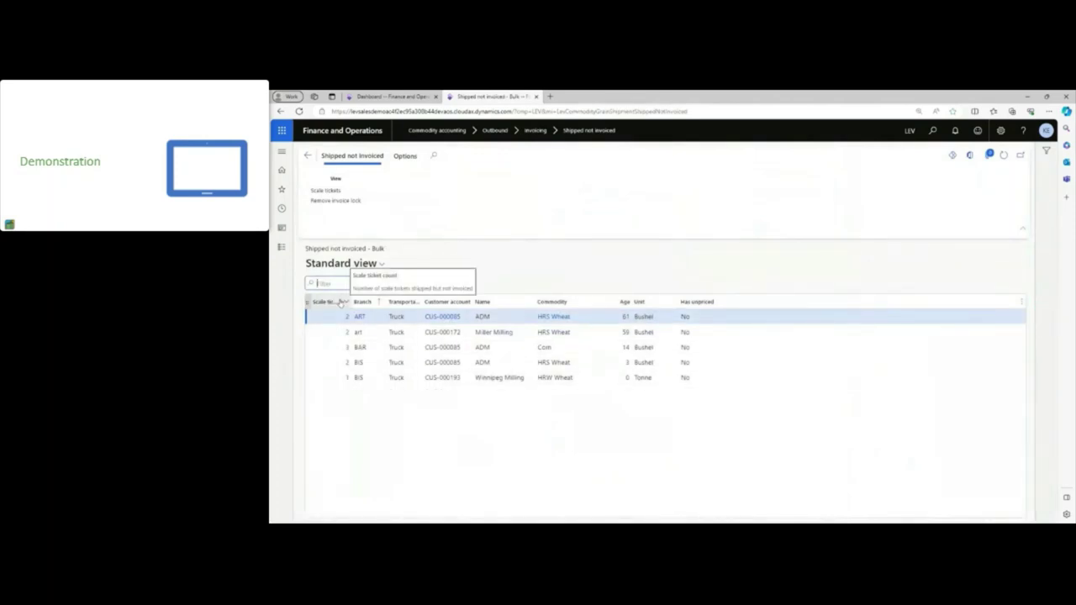
Step: Open the BIS HRS Wheat shipment to ADM and generate an invoice for its first scale ticket
click(346, 367)
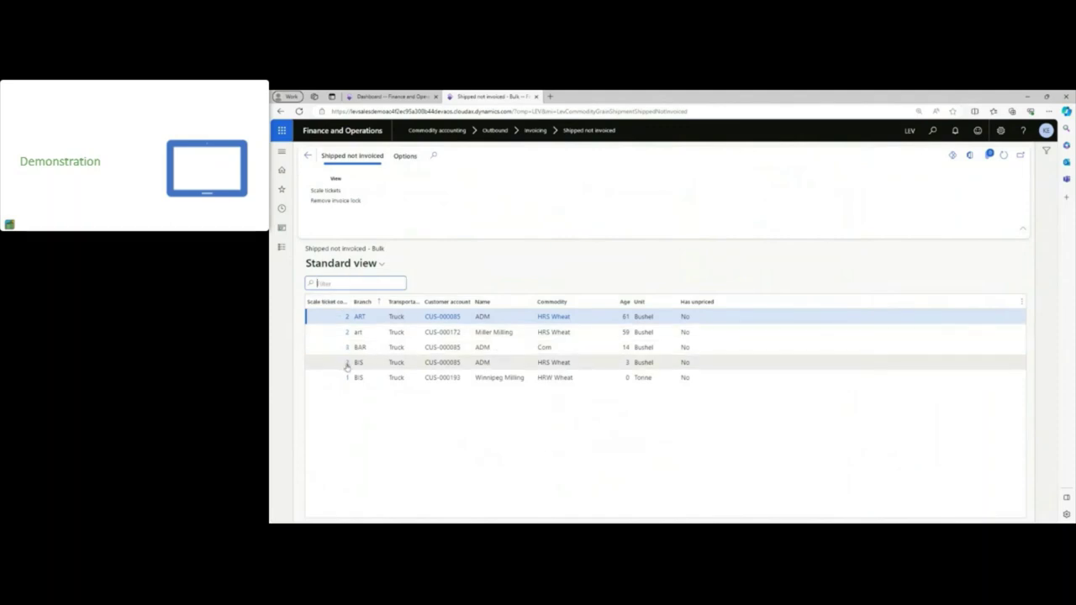
click(345, 367)
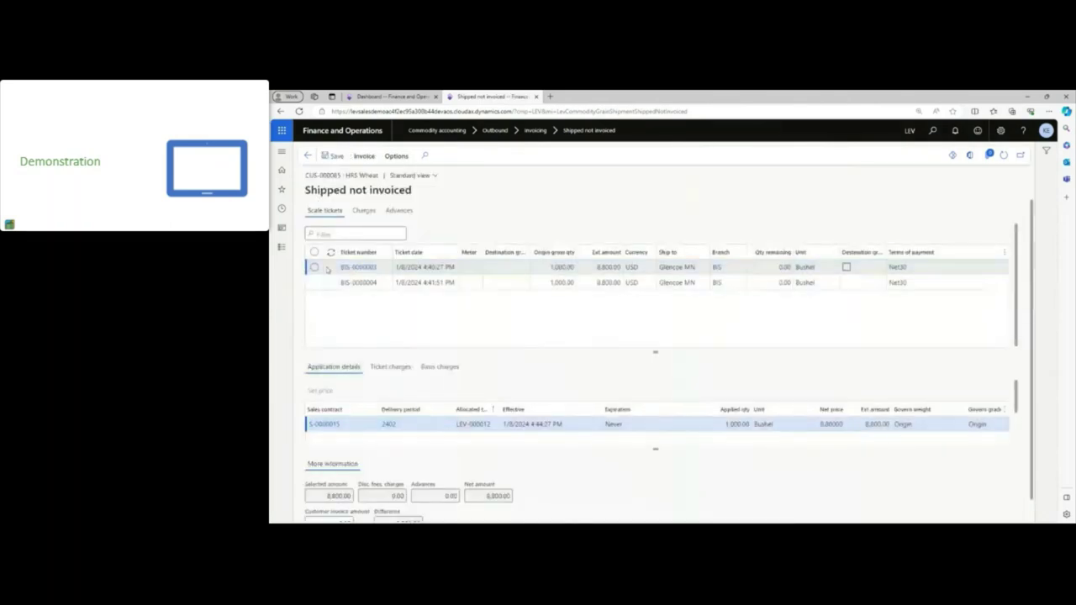
click(313, 268)
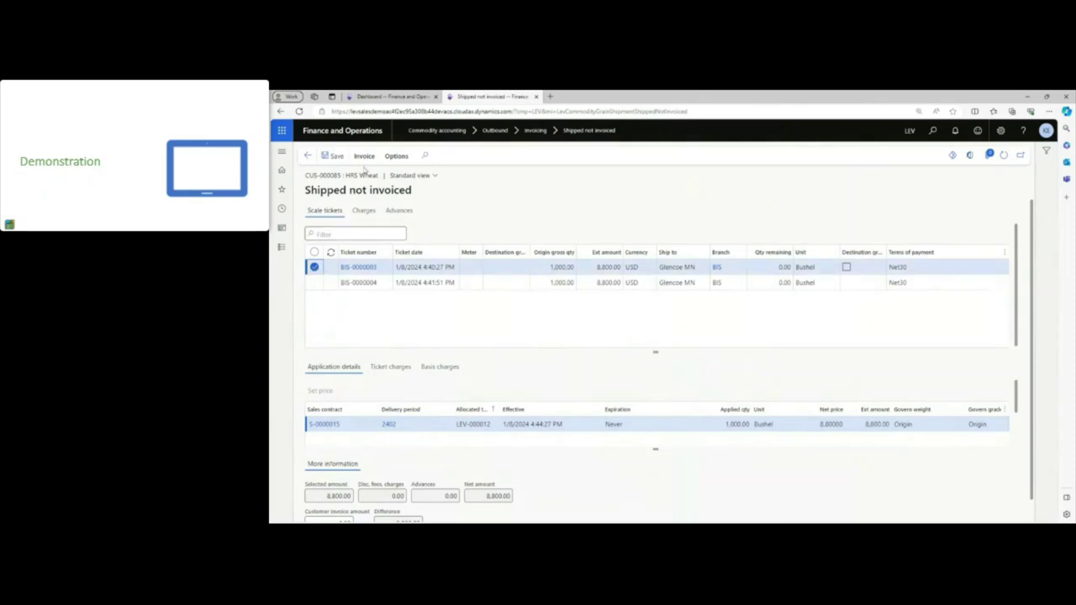
click(364, 157)
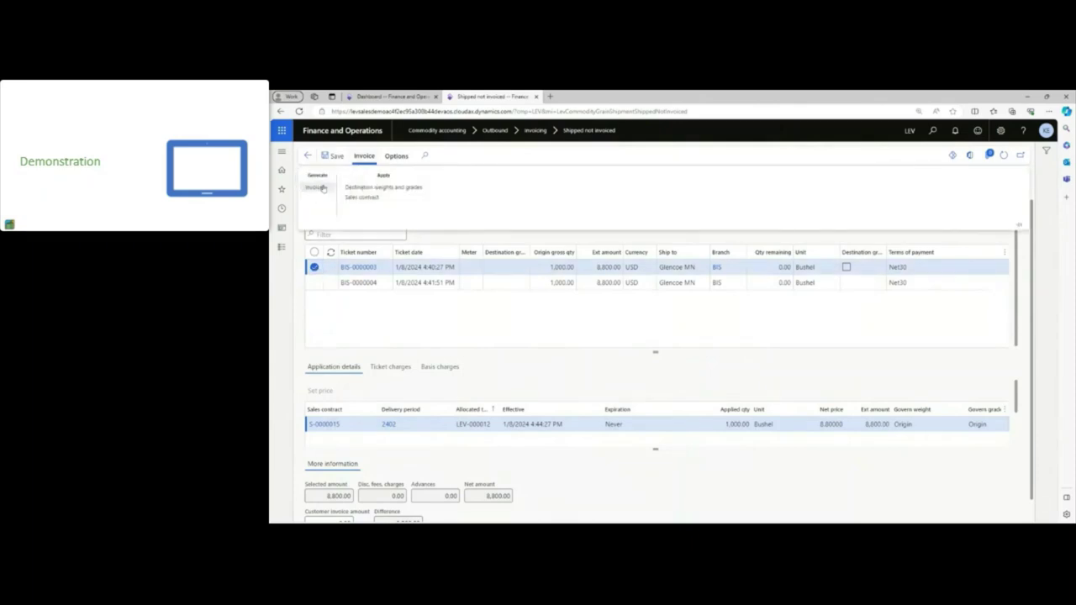
click(315, 187)
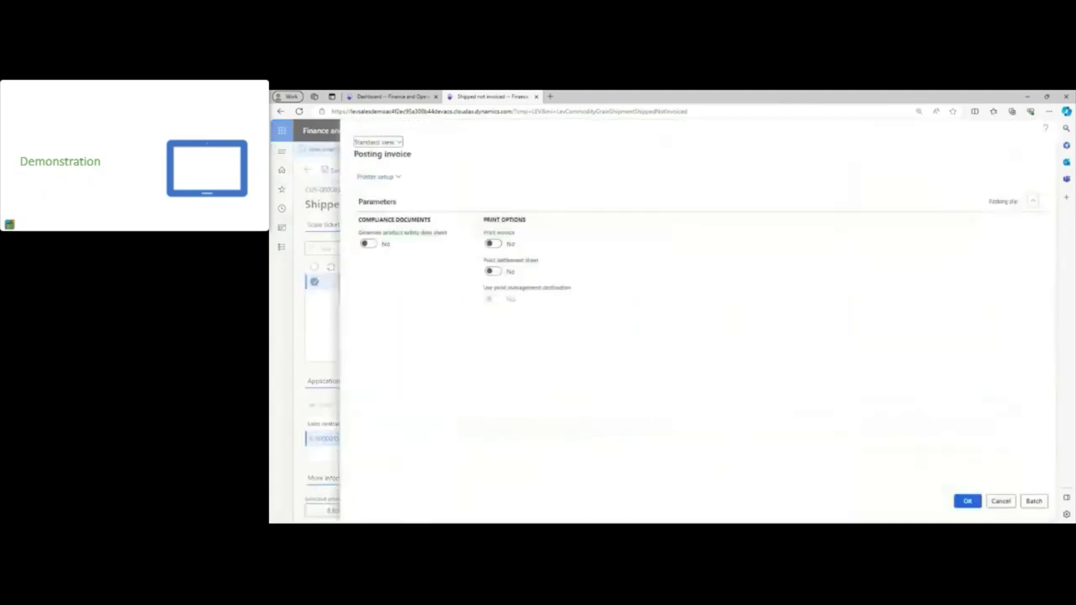
Step: Post the 8,800.00 HRS Wheat invoice with Print invoice set to Yes, printing to screen only
click(492, 244)
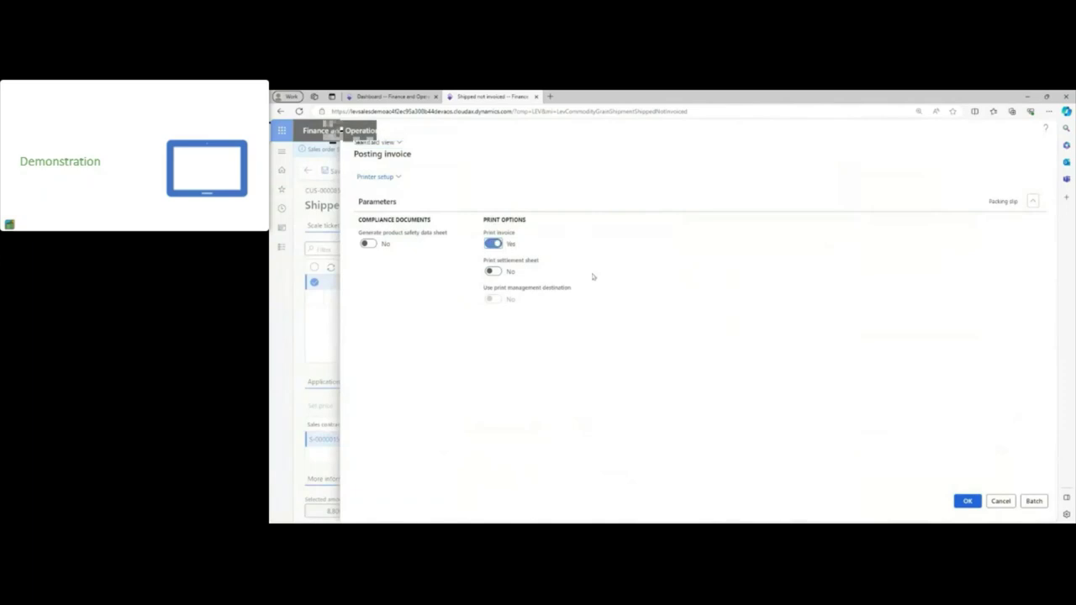
click(965, 501)
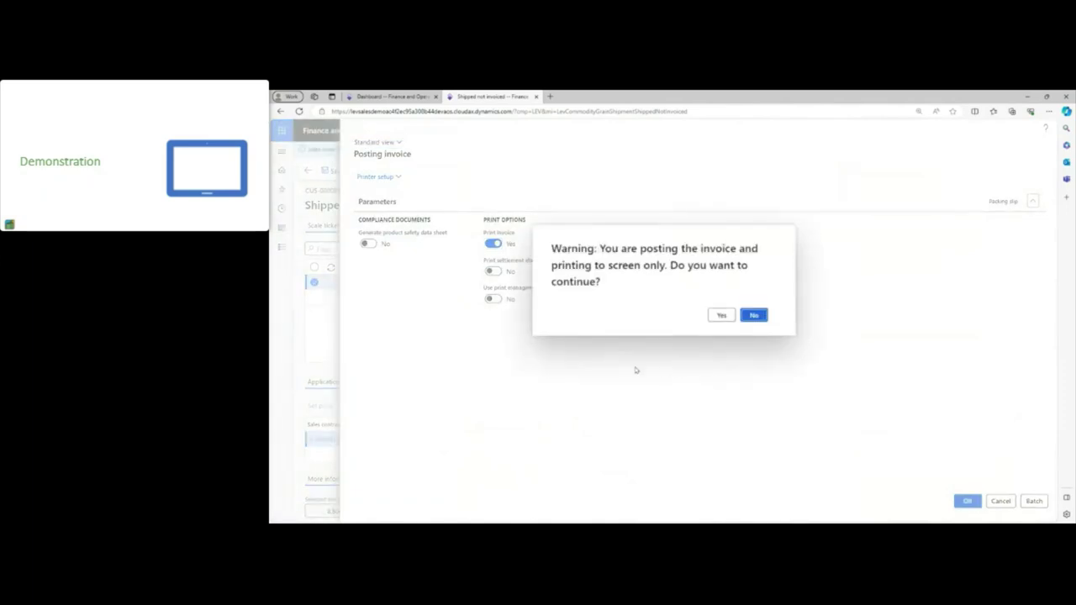
click(720, 315)
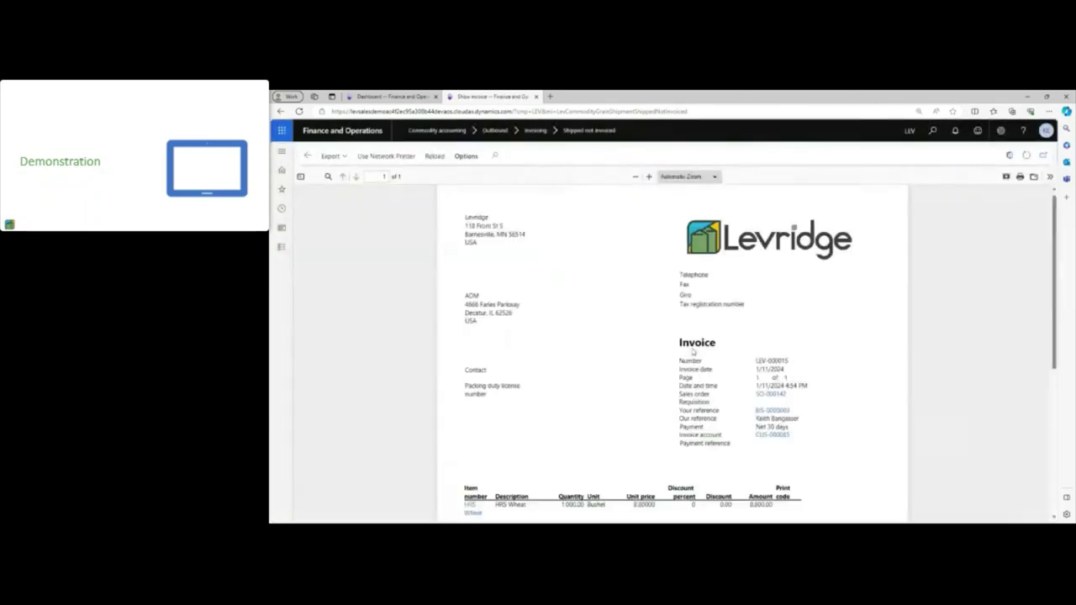
Step: Review the printed invoice, then return to the Shipped not invoiced list with BIS-0000004 remaining
scroll(622, 296, down, 3)
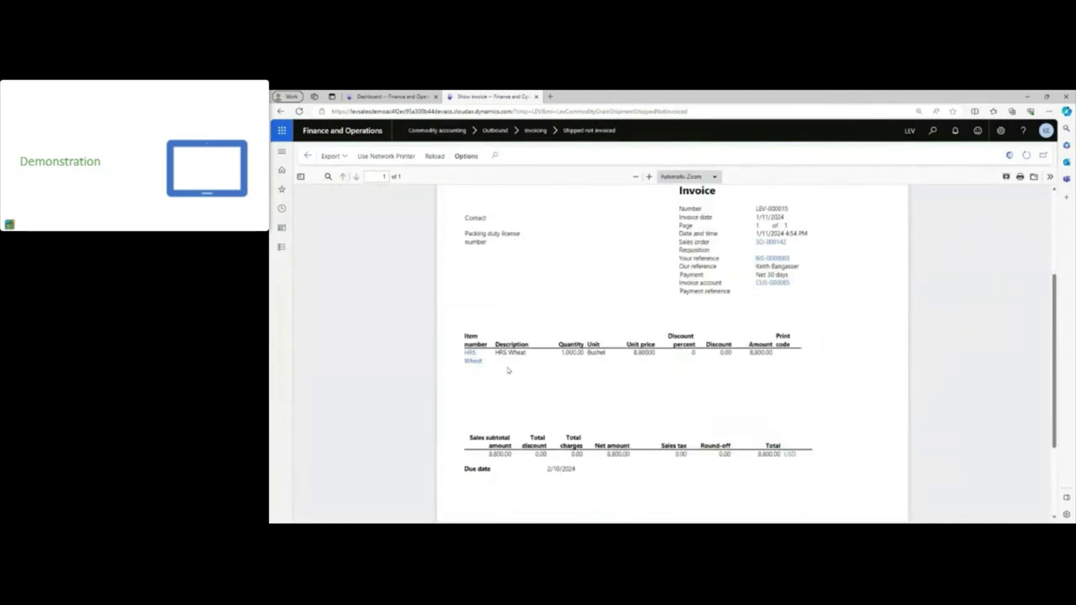
scroll(580, 420, down, 2)
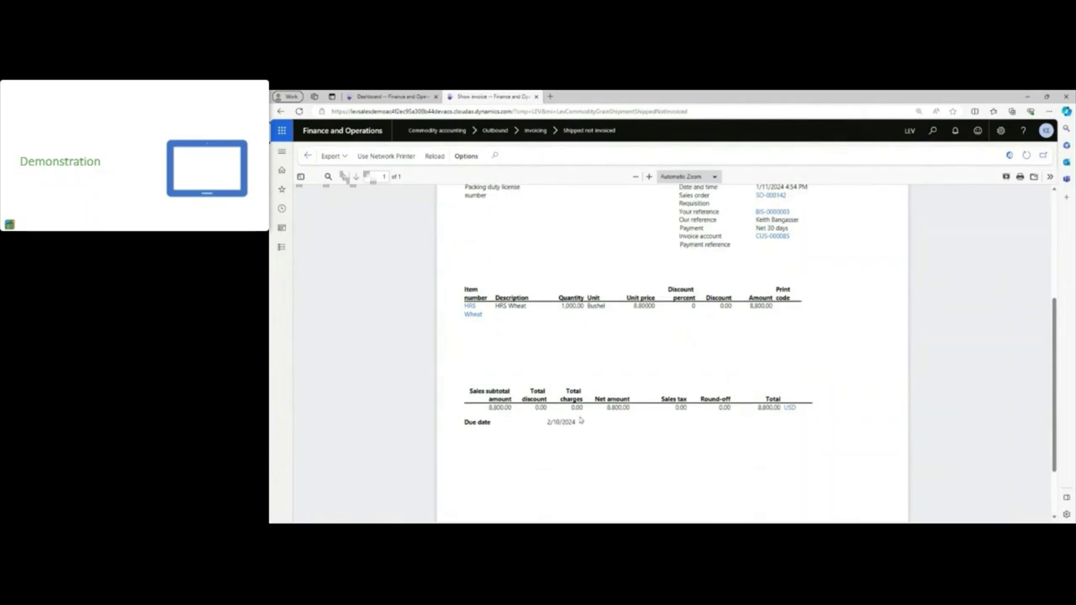
scroll(580, 419, up, 5)
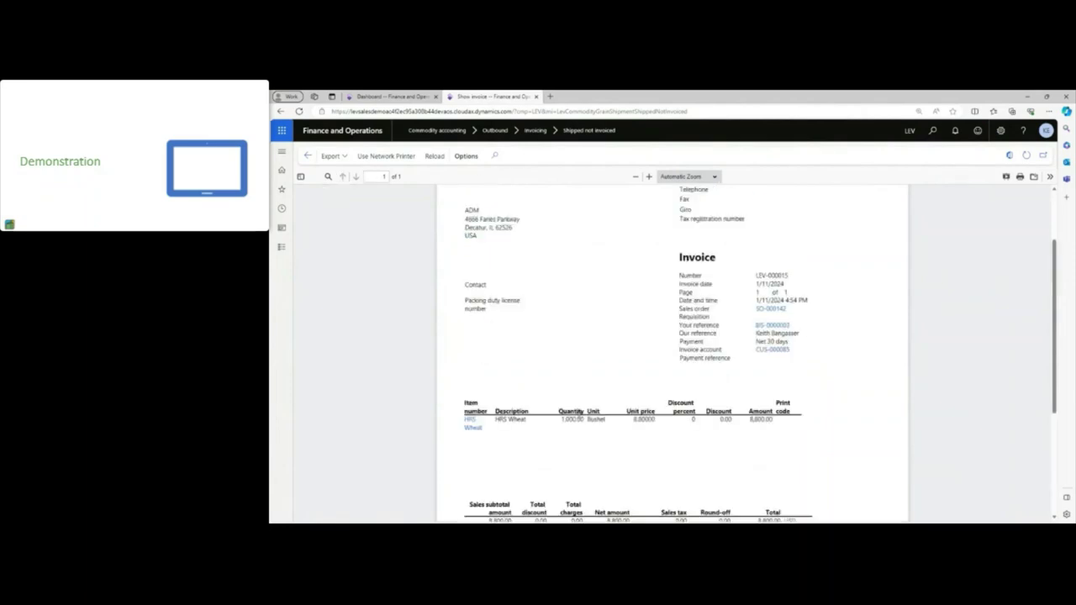
click(308, 157)
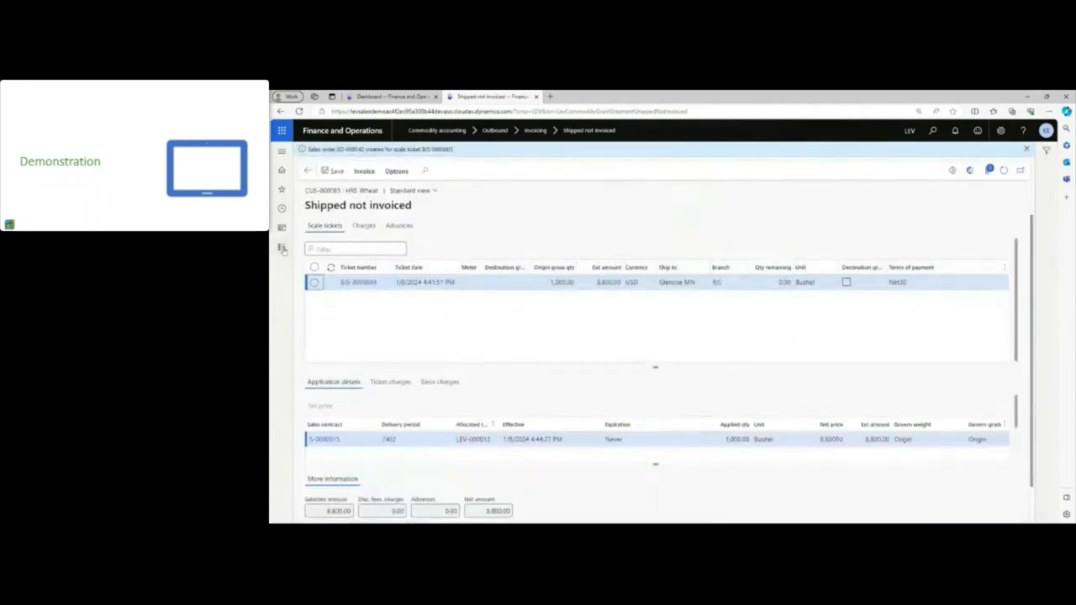
Step: Open the General ledger trial balance inquiry
click(282, 249)
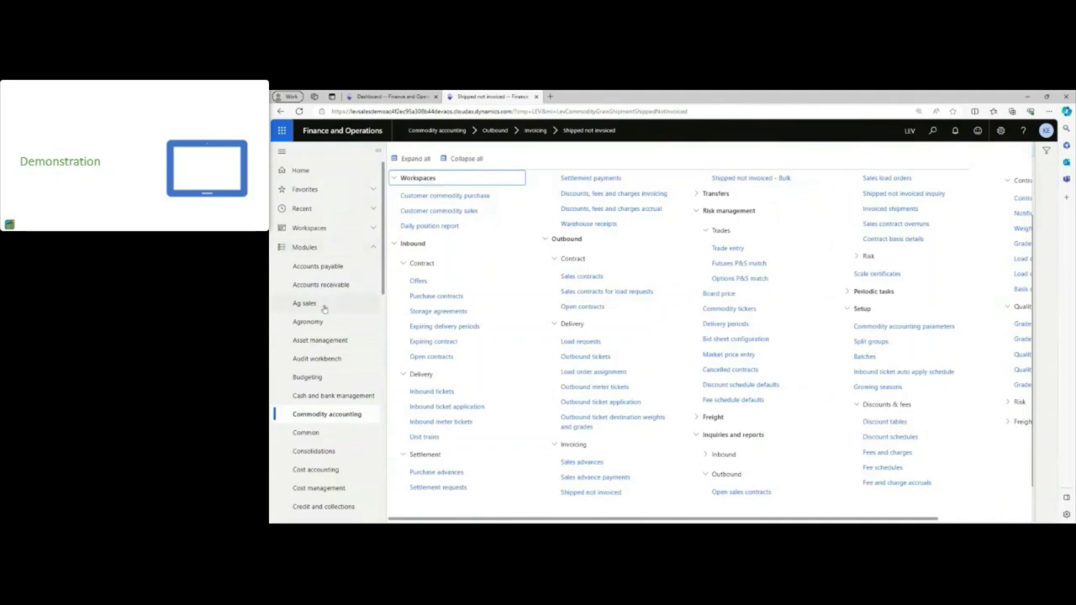
scroll(344, 423, down, 5)
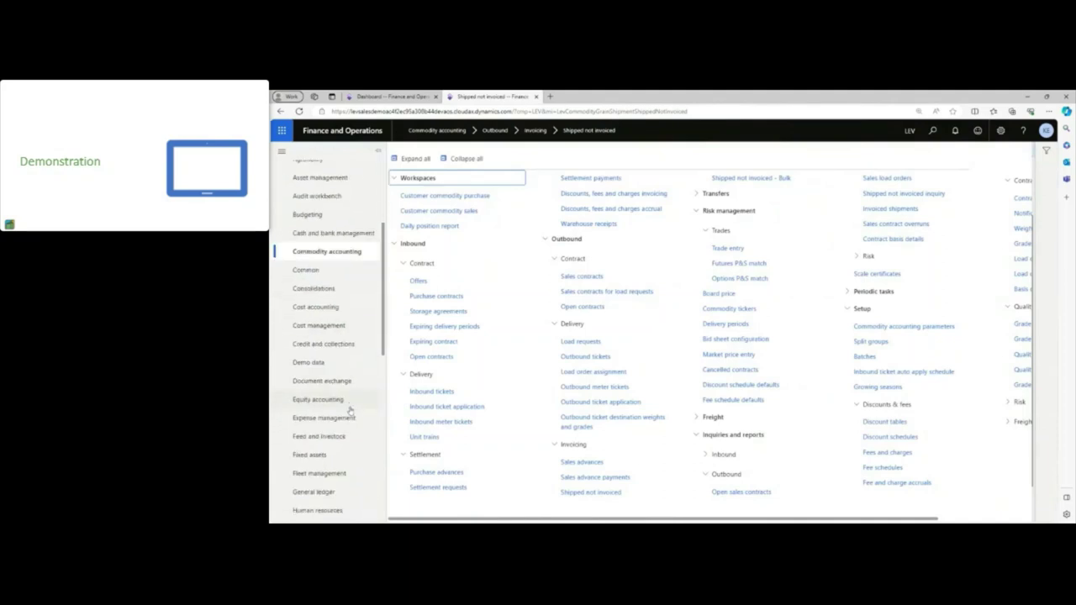
click(322, 437)
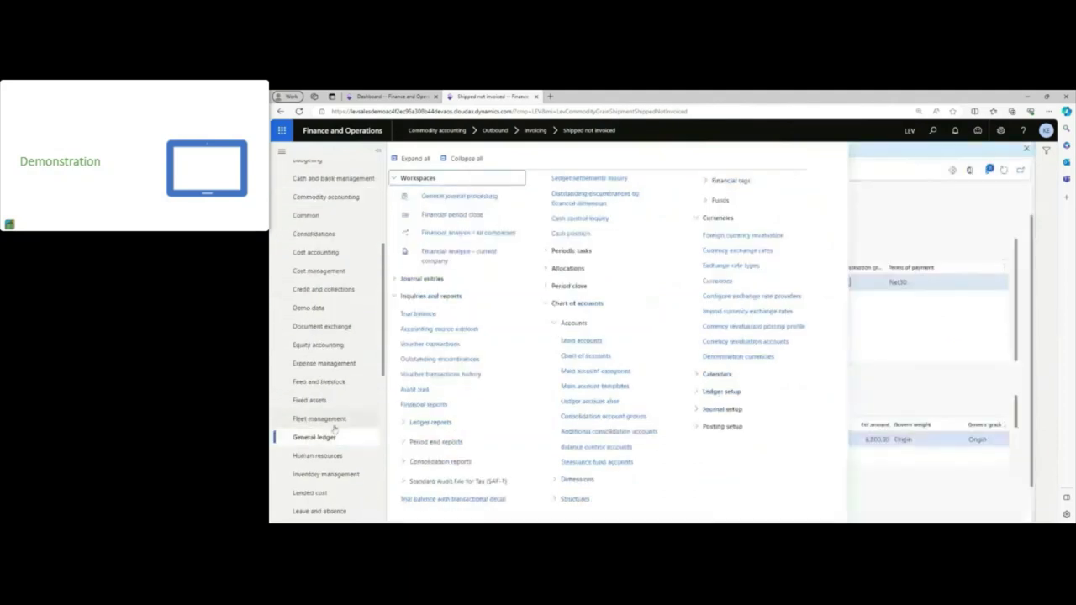
click(418, 314)
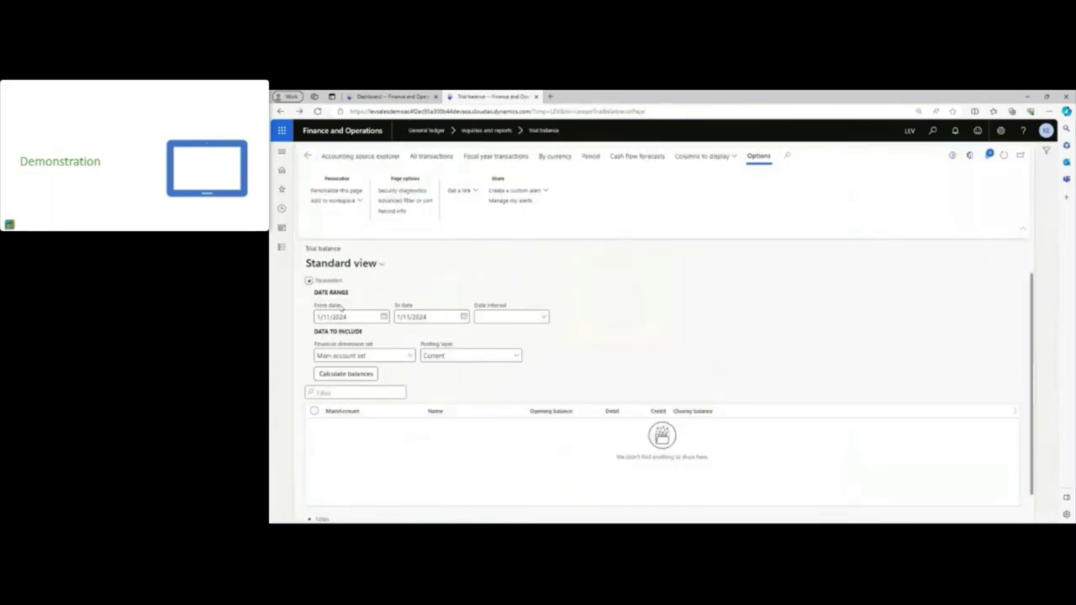
Step: Calculate 1/11/2024 balances showing 4000 Sales at 15,135.70 and 4120 Freight Revenue at 1,500.00
click(365, 376)
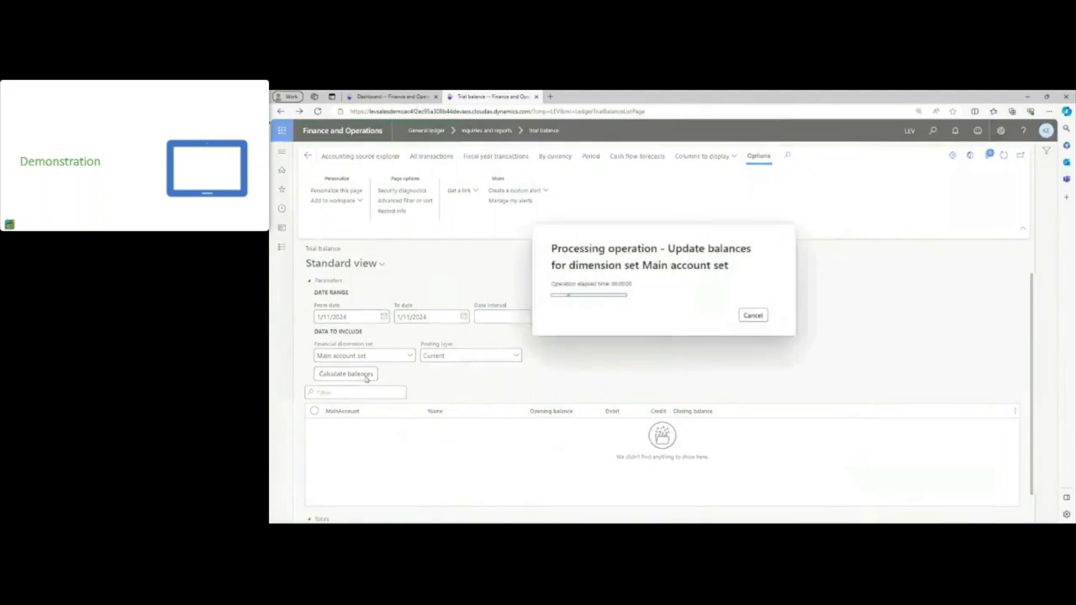
scroll(505, 374, down, 5)
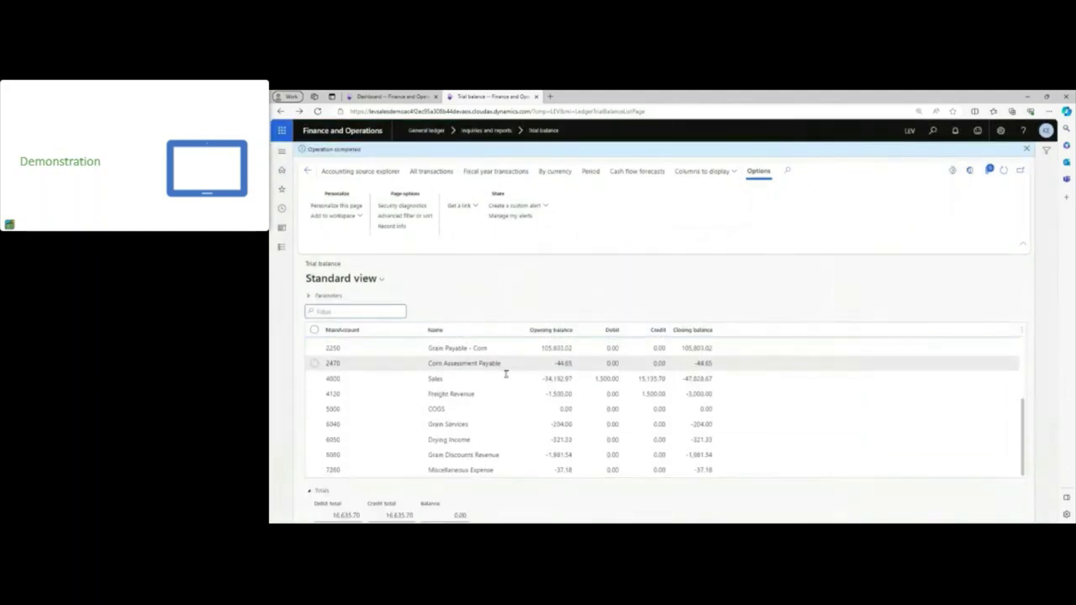
scroll(505, 374, up, 1)
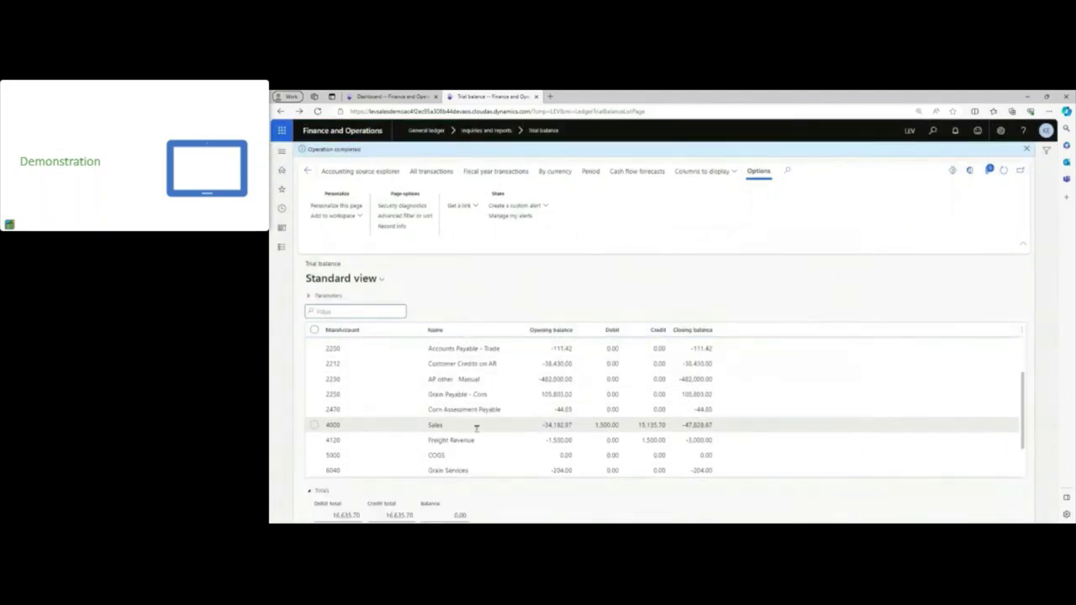